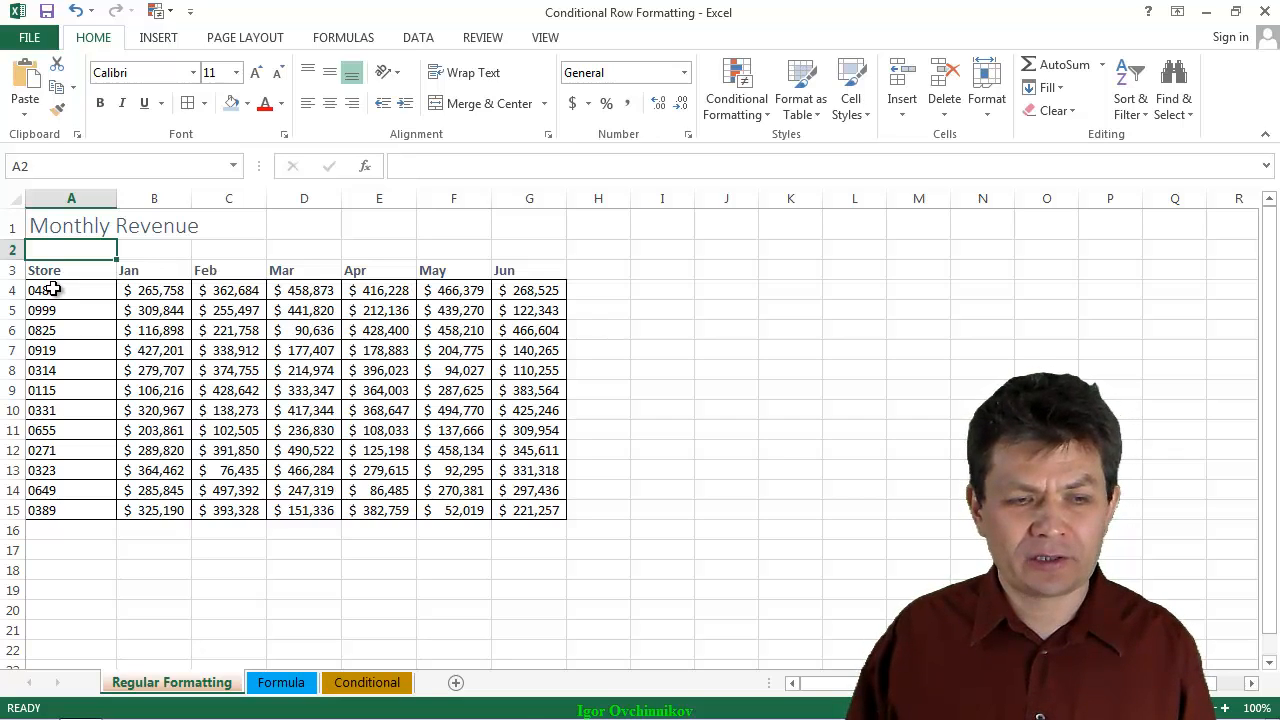
- Fill A4:G4 with light orange and A5:G5 with light gold in the Monthly Revenue table
left_click_drag(53, 289, 522, 294)
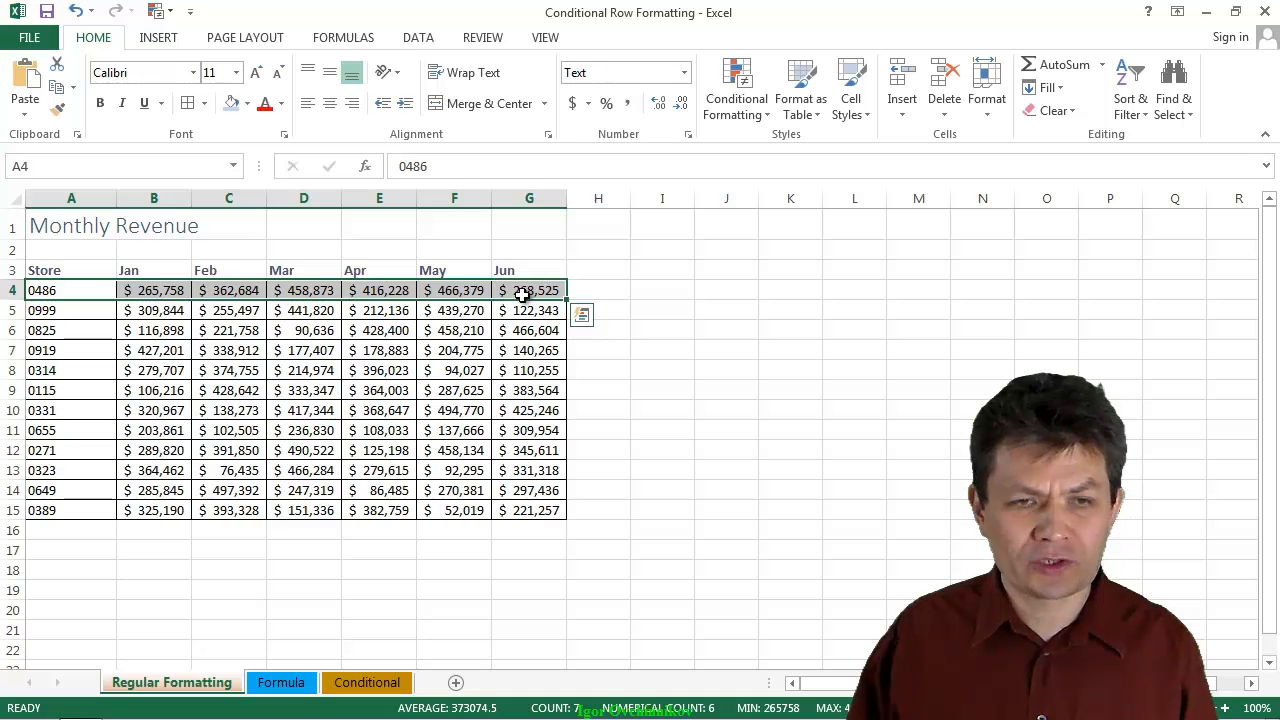
left_click(247, 103)
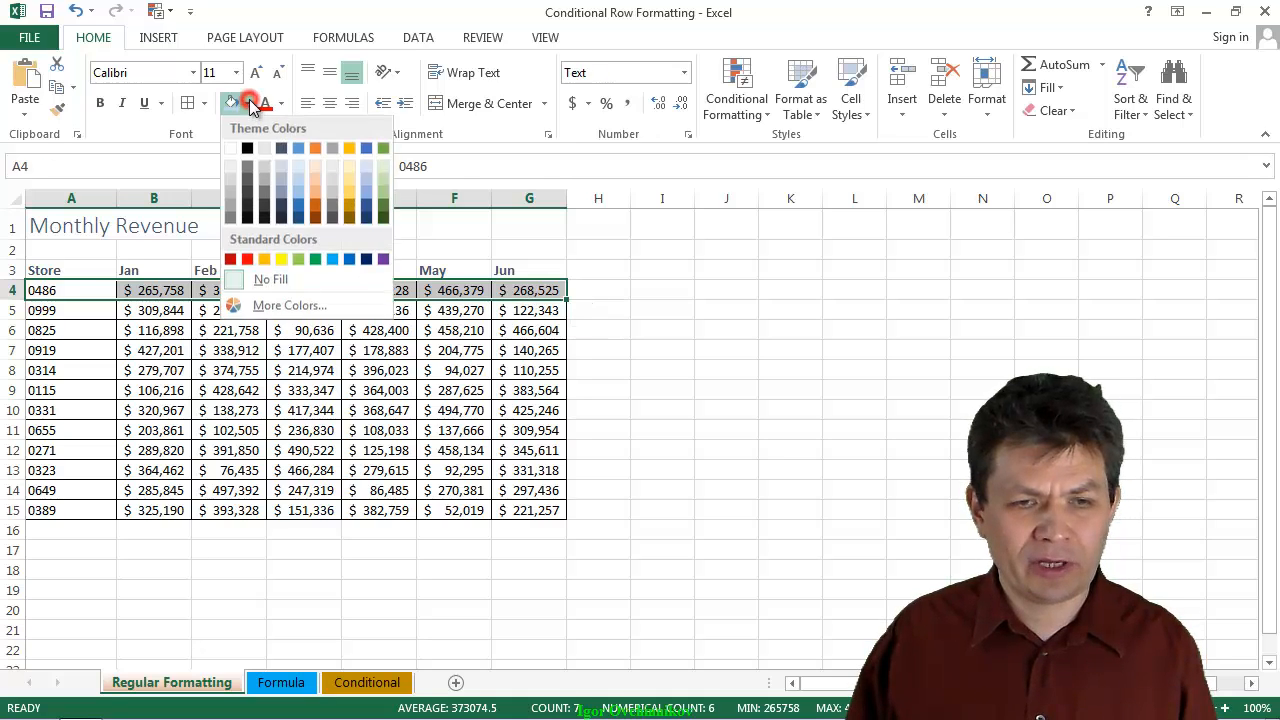
left_click(314, 189)
left_click(67, 313)
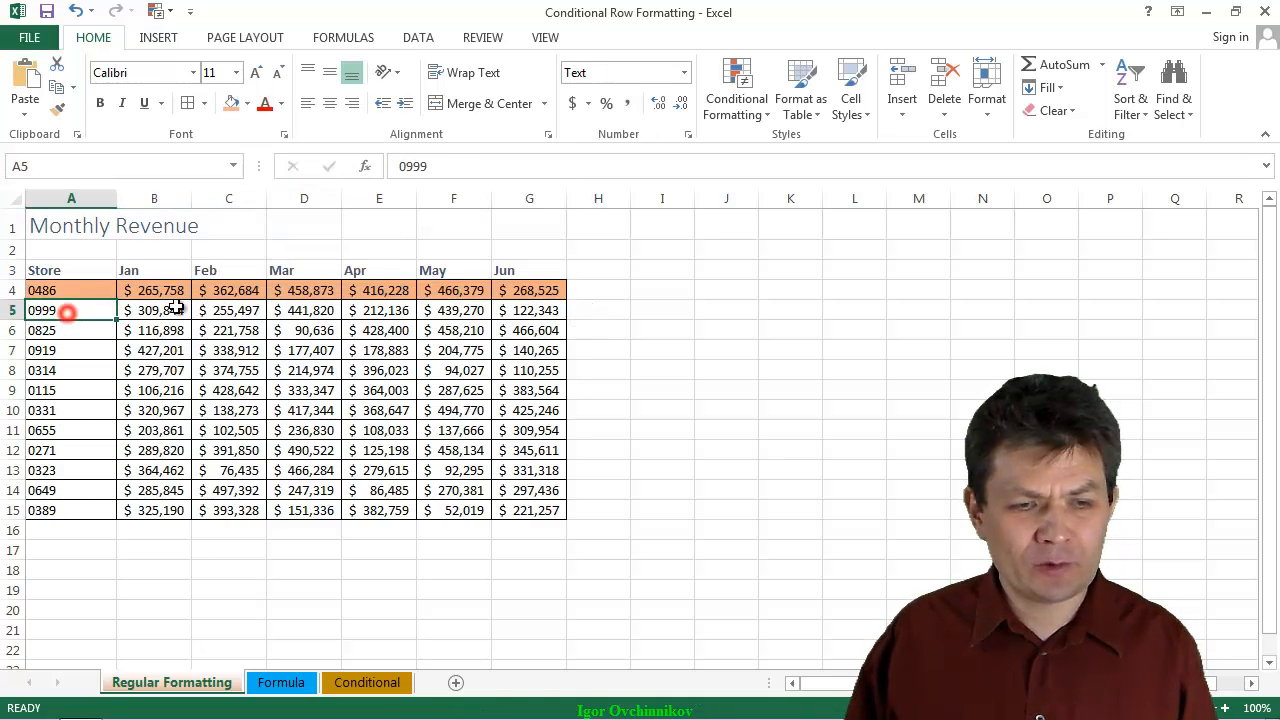
left_click_drag(176, 307, 535, 310)
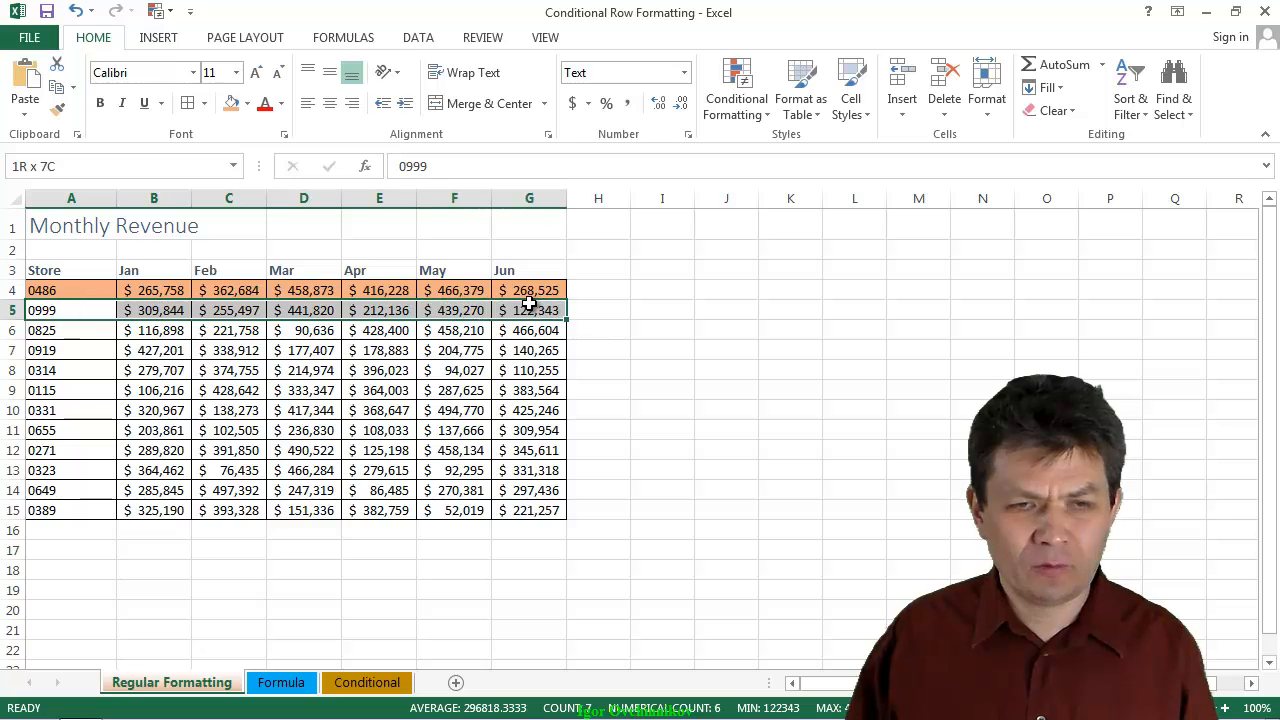
left_click(247, 104)
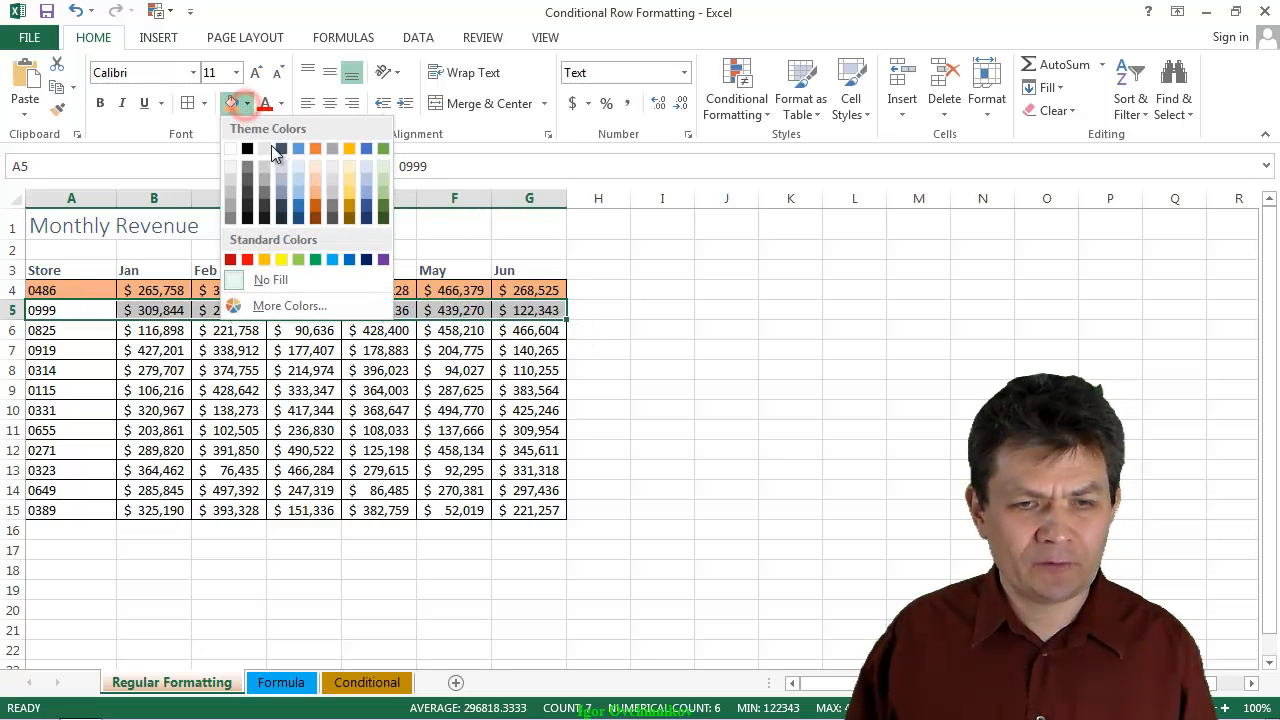
left_click(346, 189)
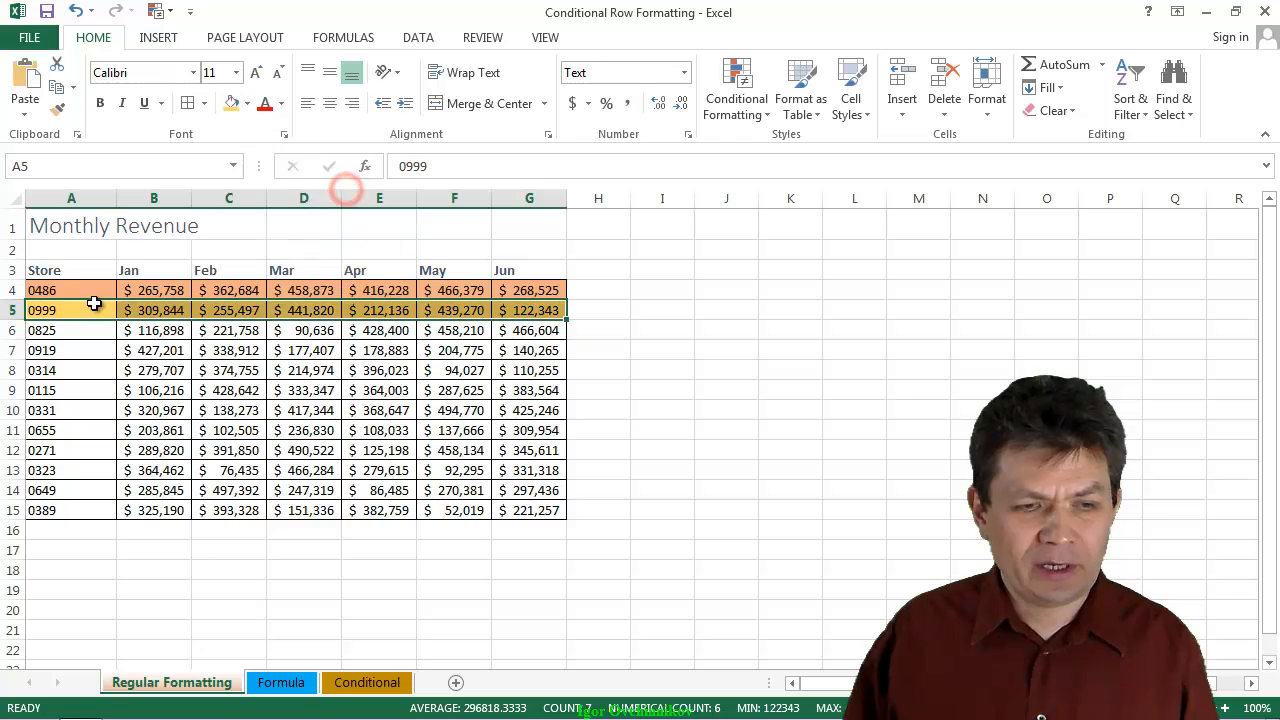
- Copy the alternating formatting of rows 4 and 5 onto A6:G15 with Format Painter
left_click_drag(63, 288, 530, 312)
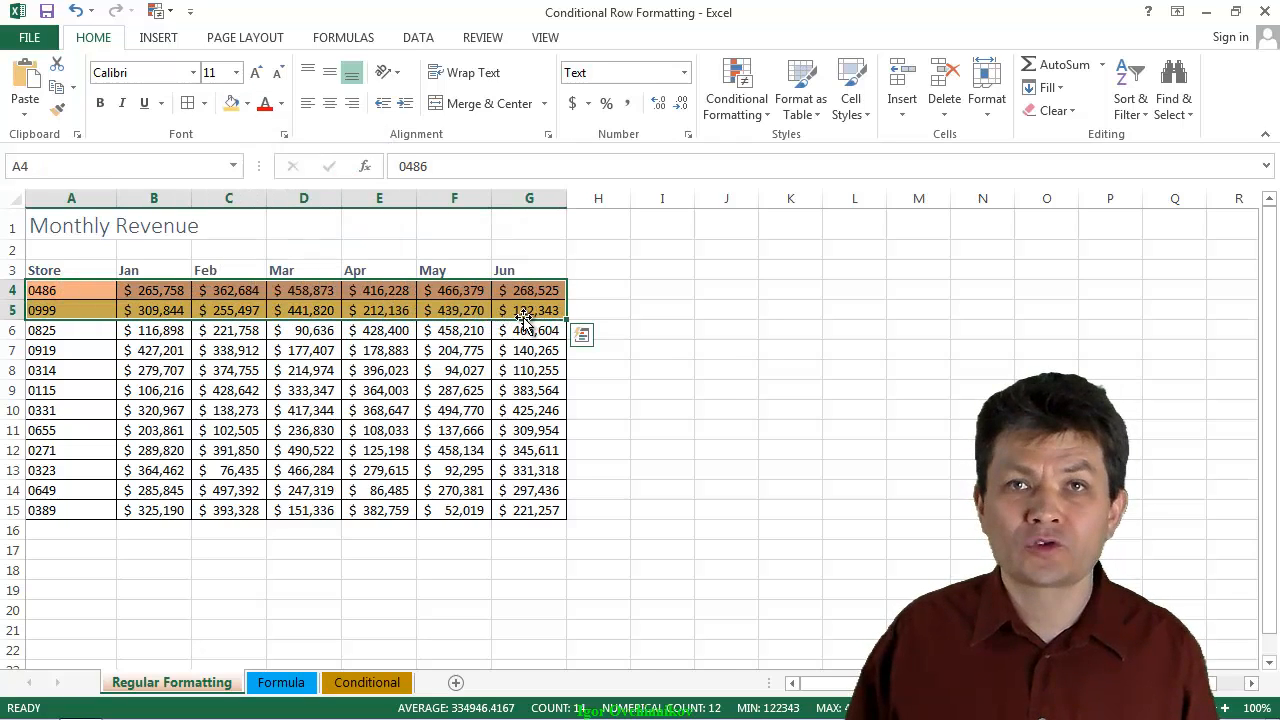
left_click(62, 112)
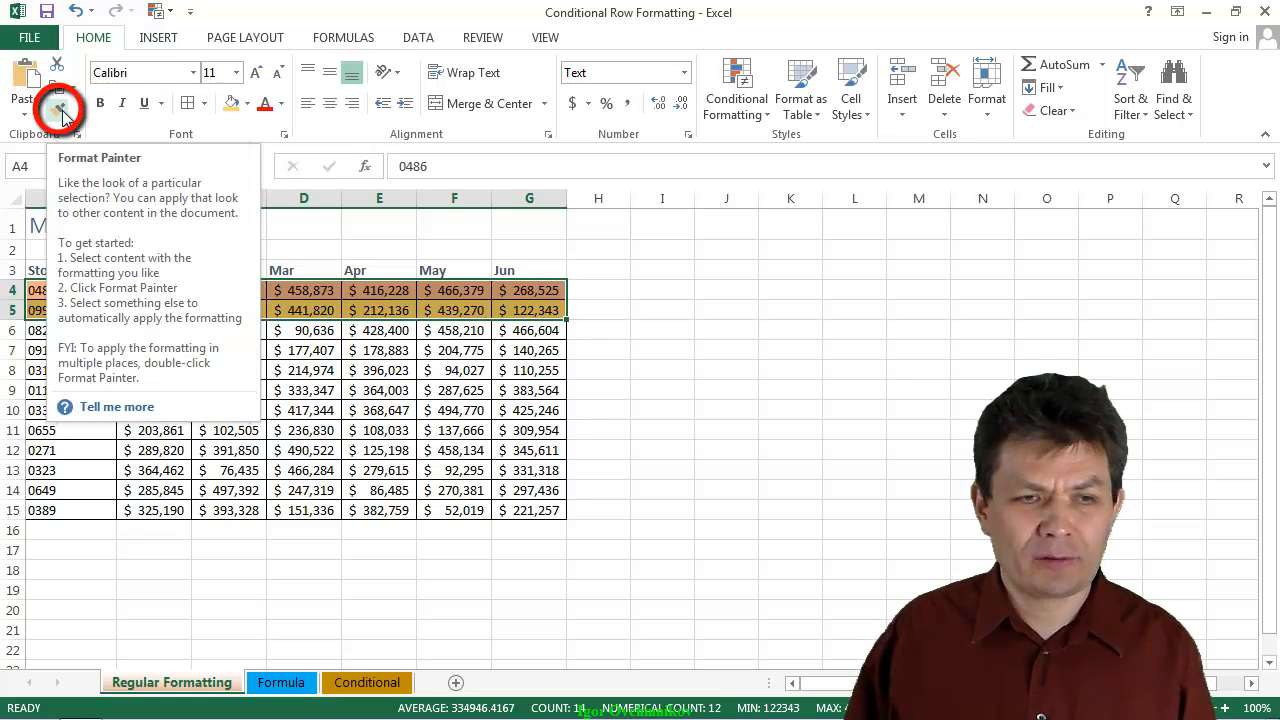
mouse_move(45, 330)
left_mouse_down()
mouse_move(378, 465)
mouse_move(530, 510)
left_mouse_up()
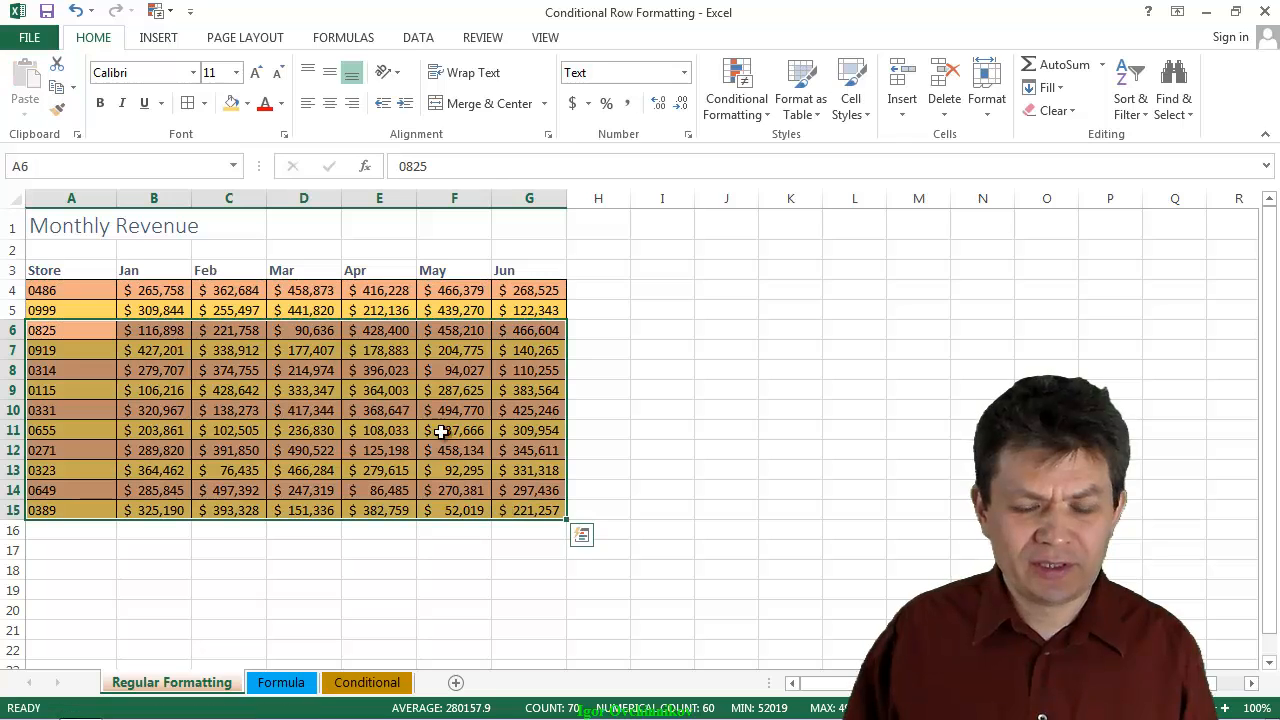
left_click(81, 251)
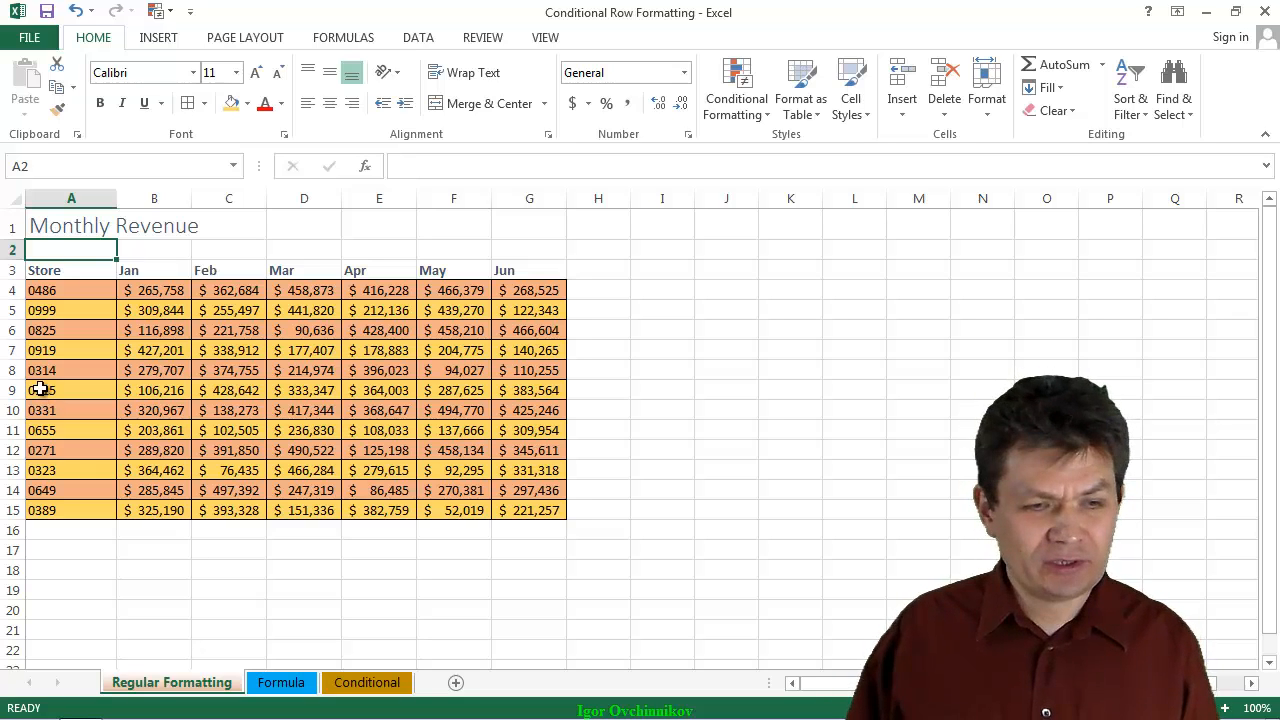
- Delete the entire row 6, which holds store 0825
left_click(17, 331)
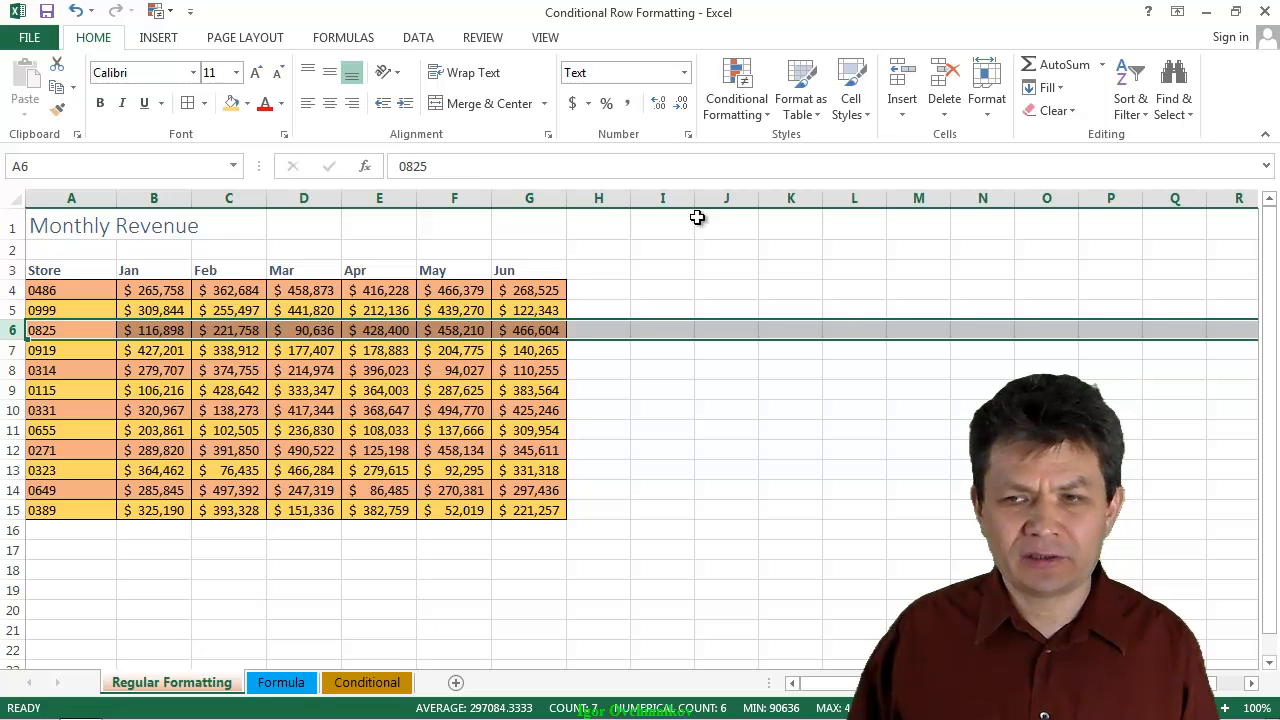
left_click(945, 82)
left_click(215, 422)
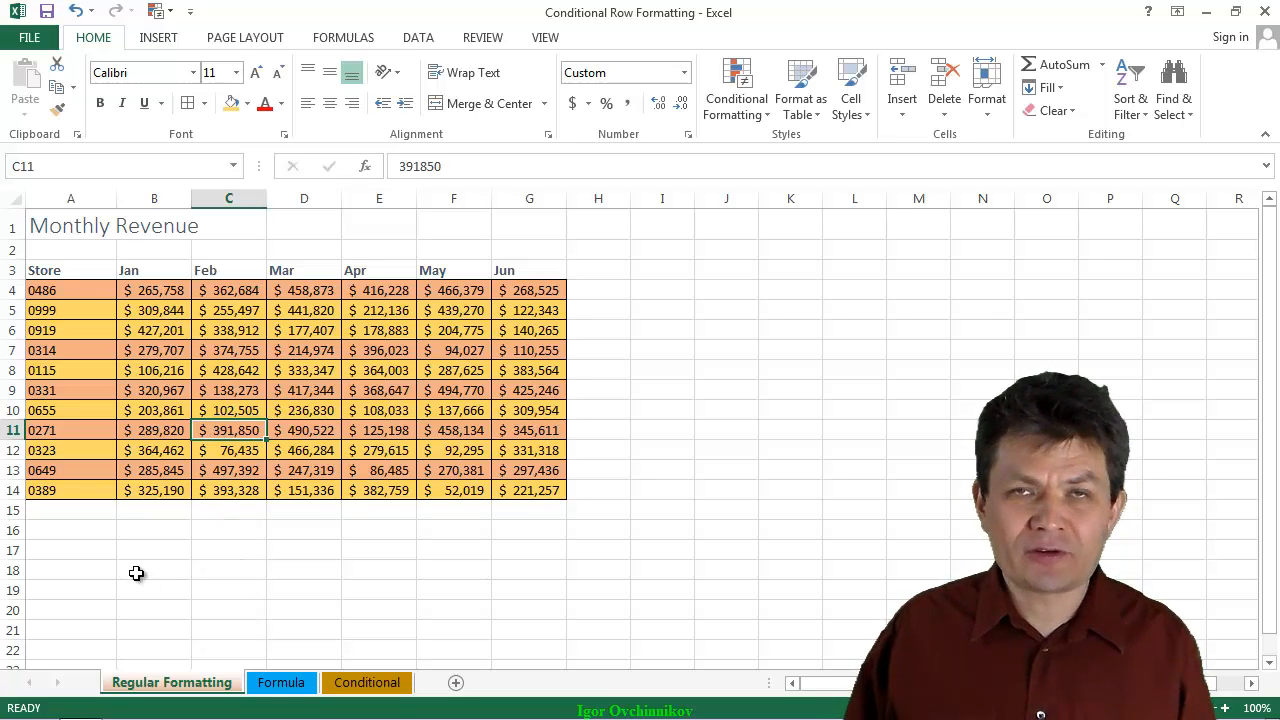
- On the Formula sheet, enter =ROW() in cell A4, the first Store cell
left_click(284, 684)
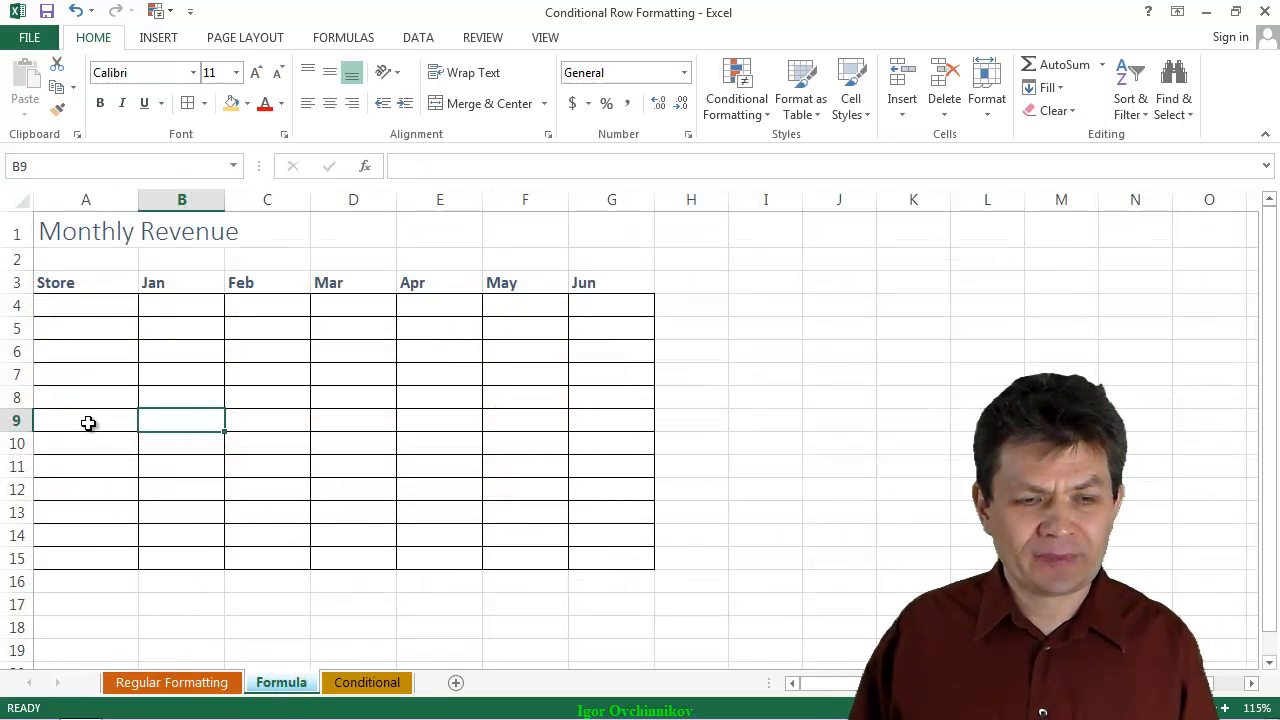
left_click(98, 308)
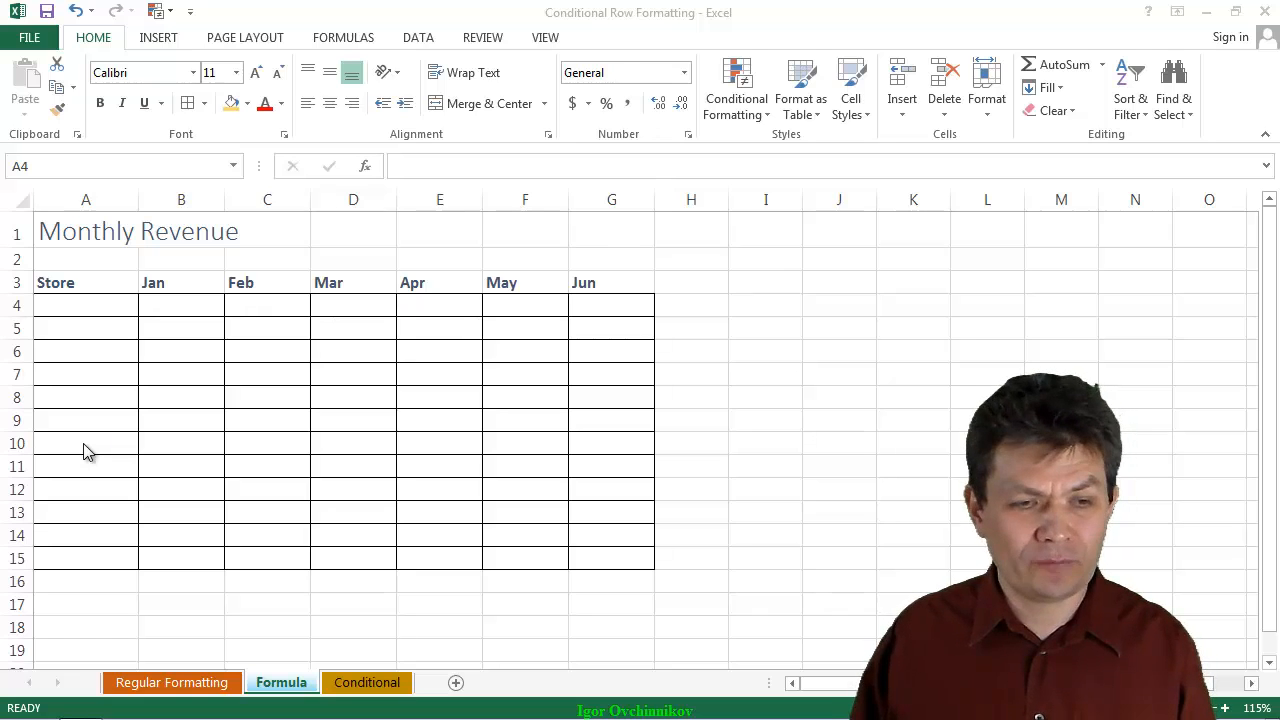
left_click(106, 308)
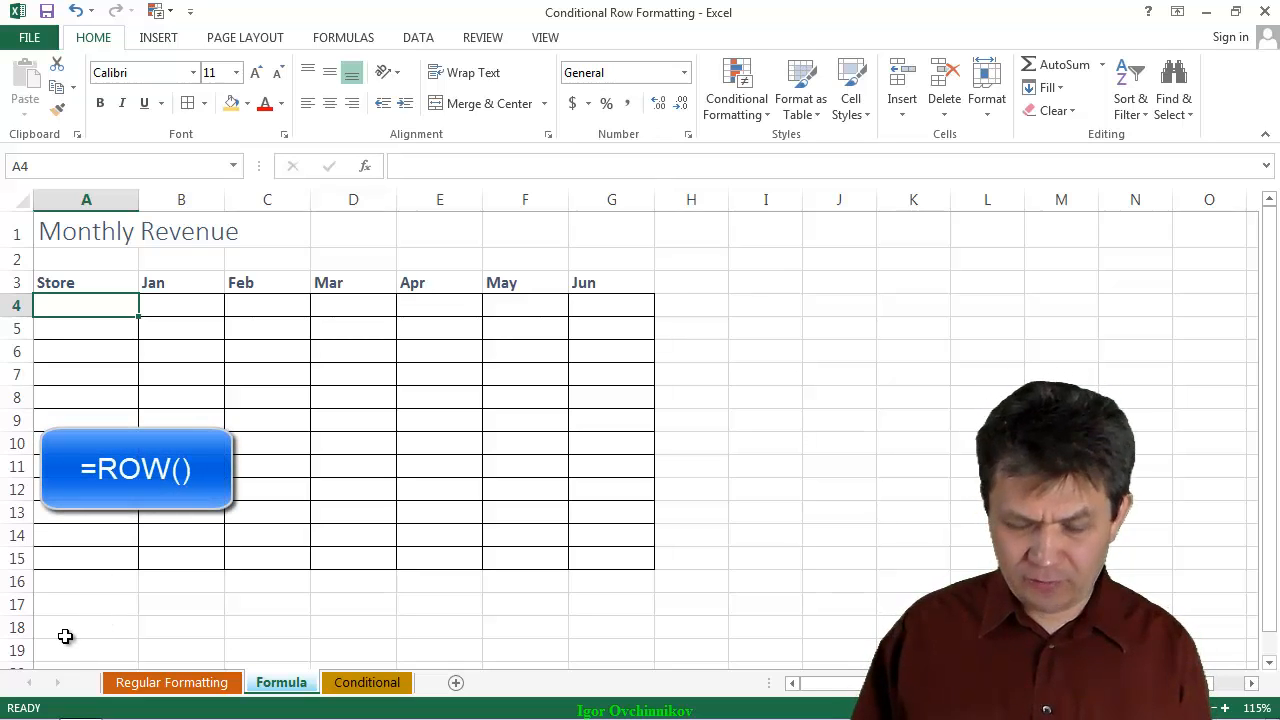
type("=")
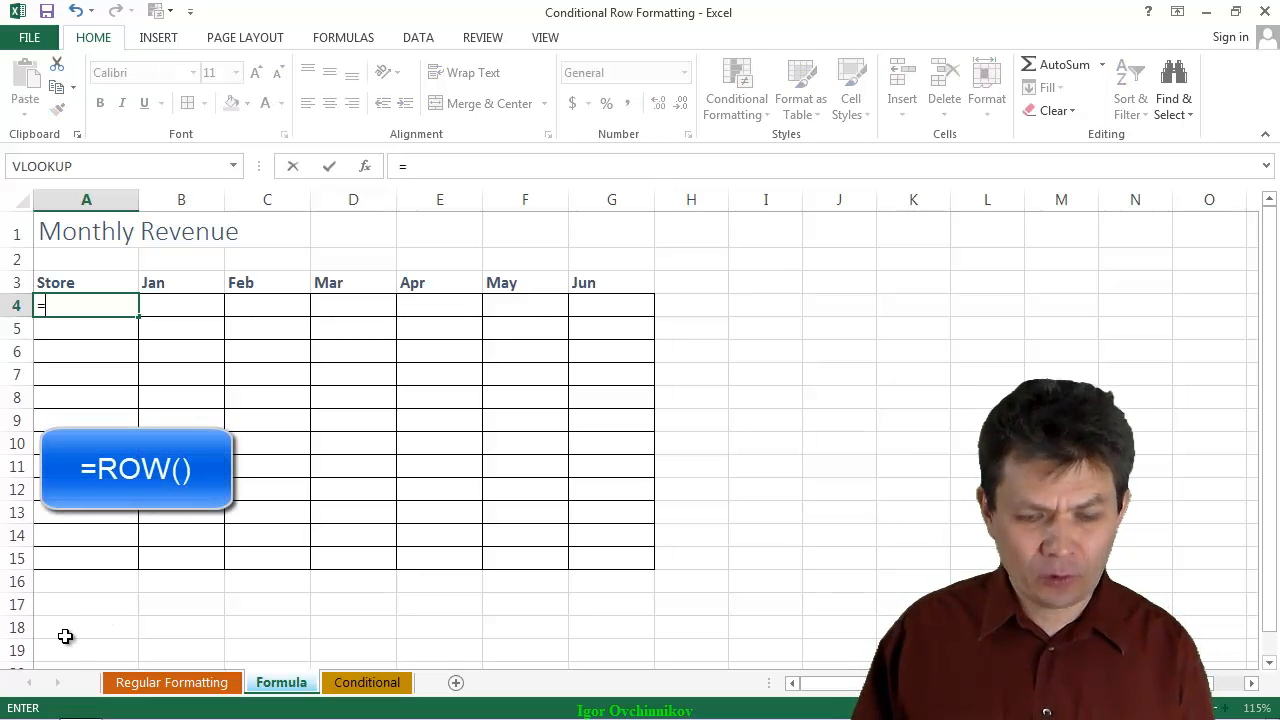
type("row")
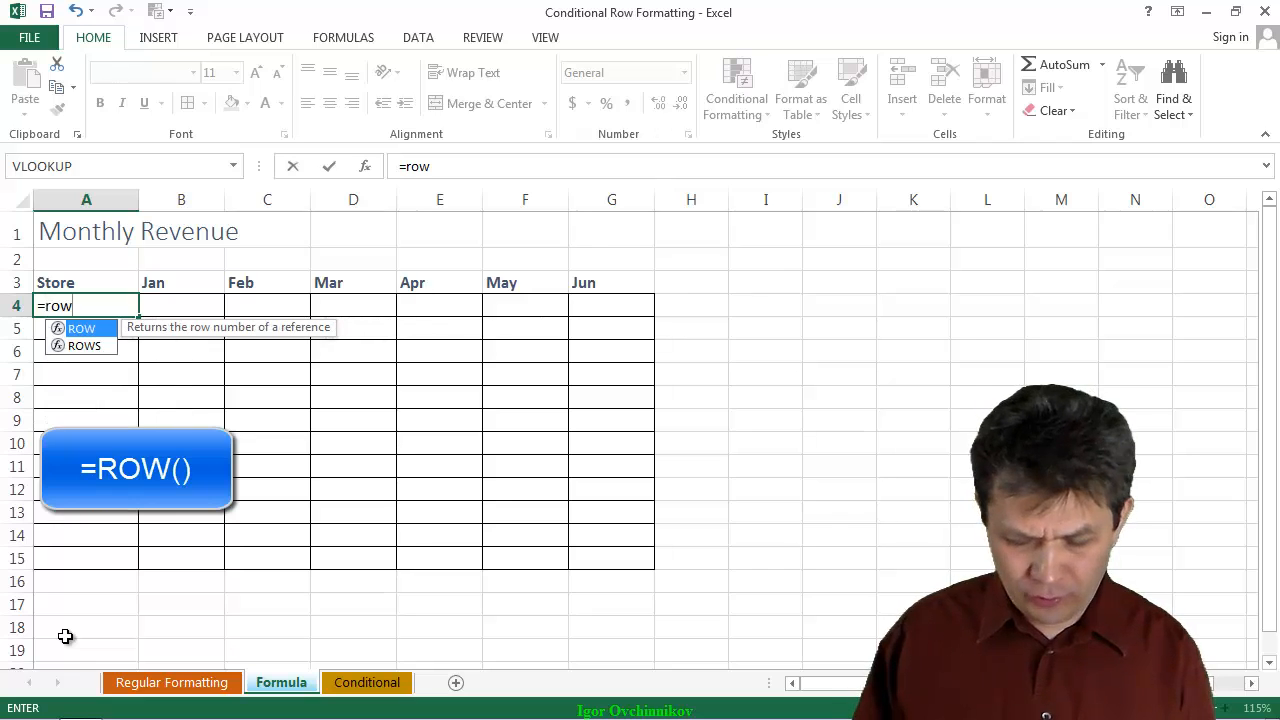
type("()")
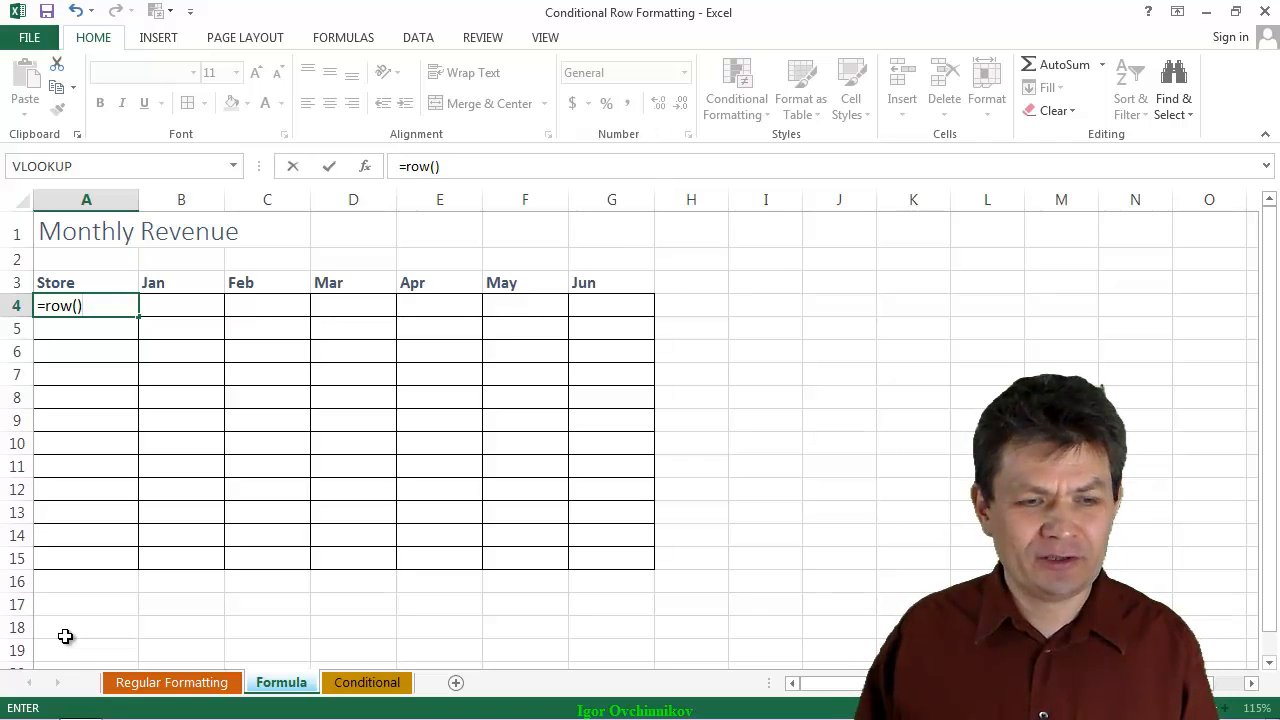
key("Return")
- Fill the formula from A4 across to column G and down to row 15
left_click(110, 305)
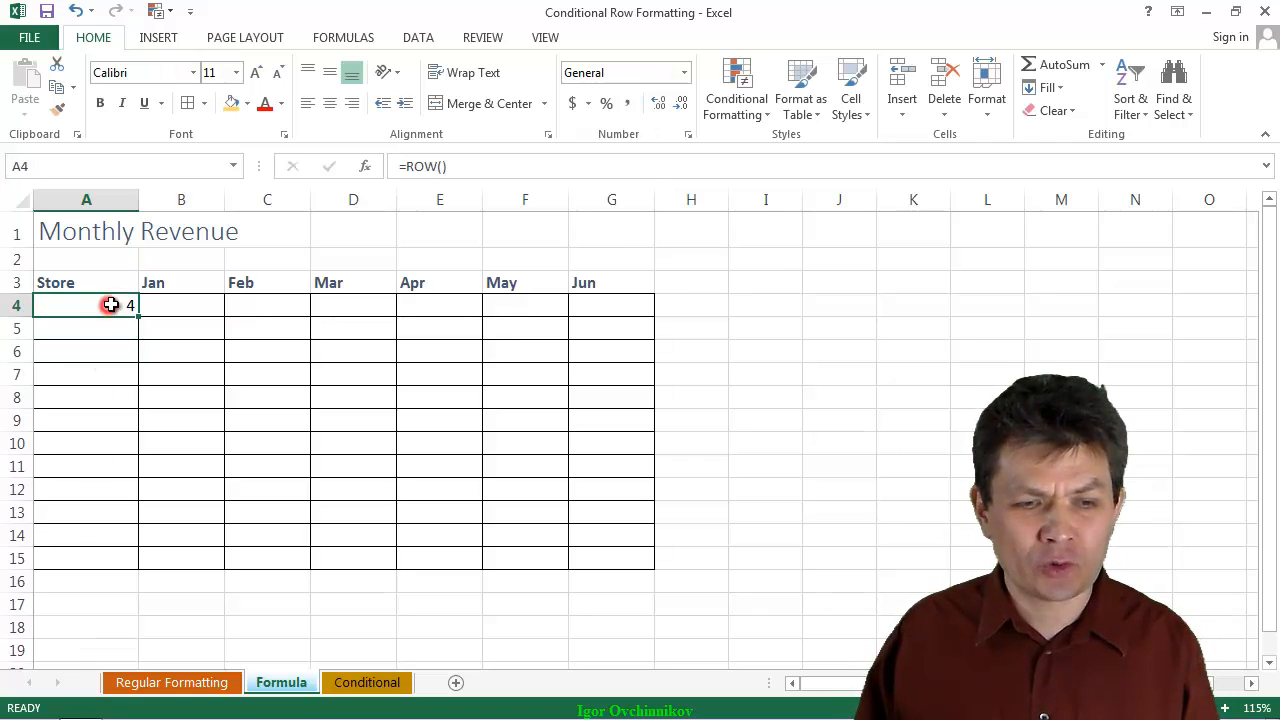
left_click_drag(137, 315, 645, 330)
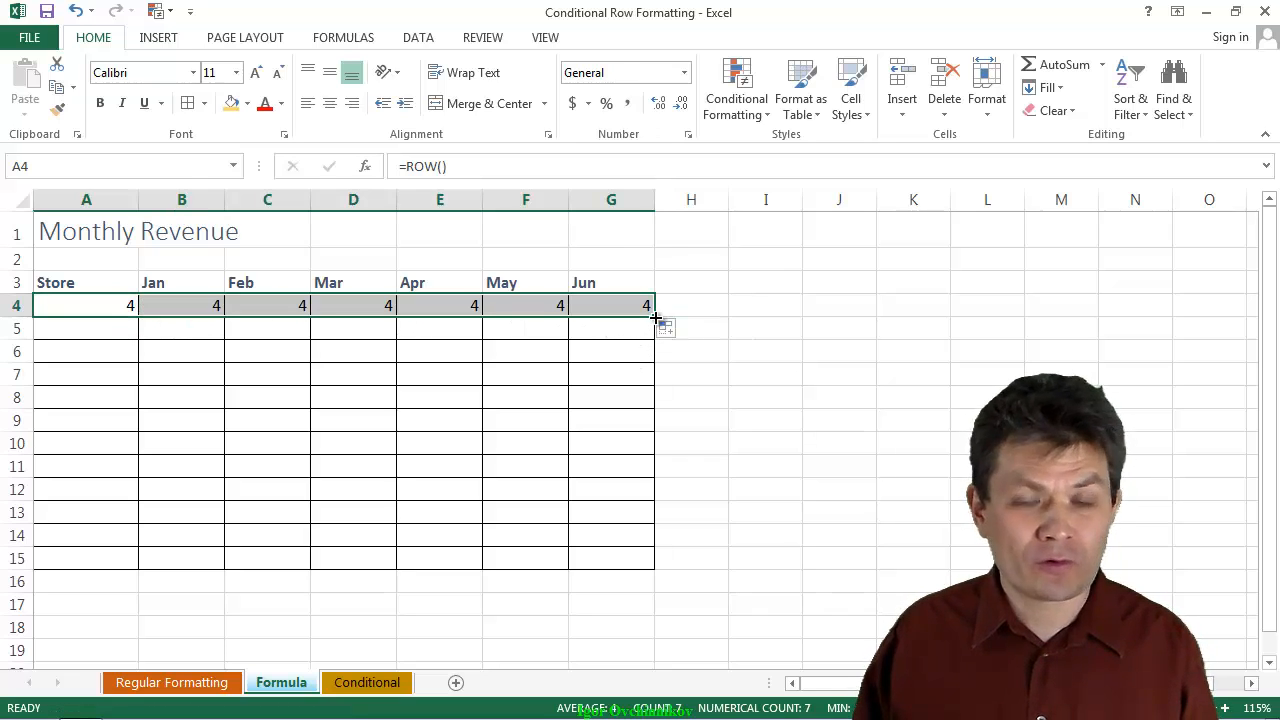
left_click_drag(655, 317, 640, 577)
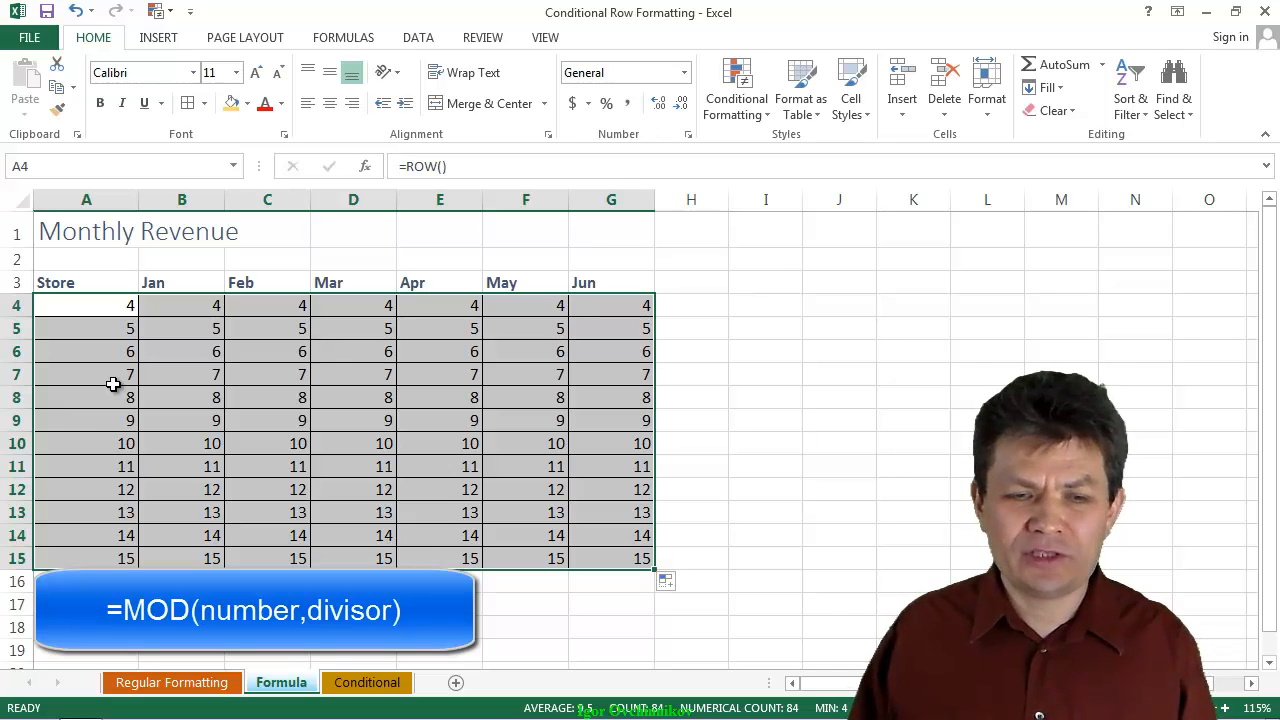
- Change the formula in A4 to =MOD(ROW(),2) and fill it across A4:G15
left_click(116, 310)
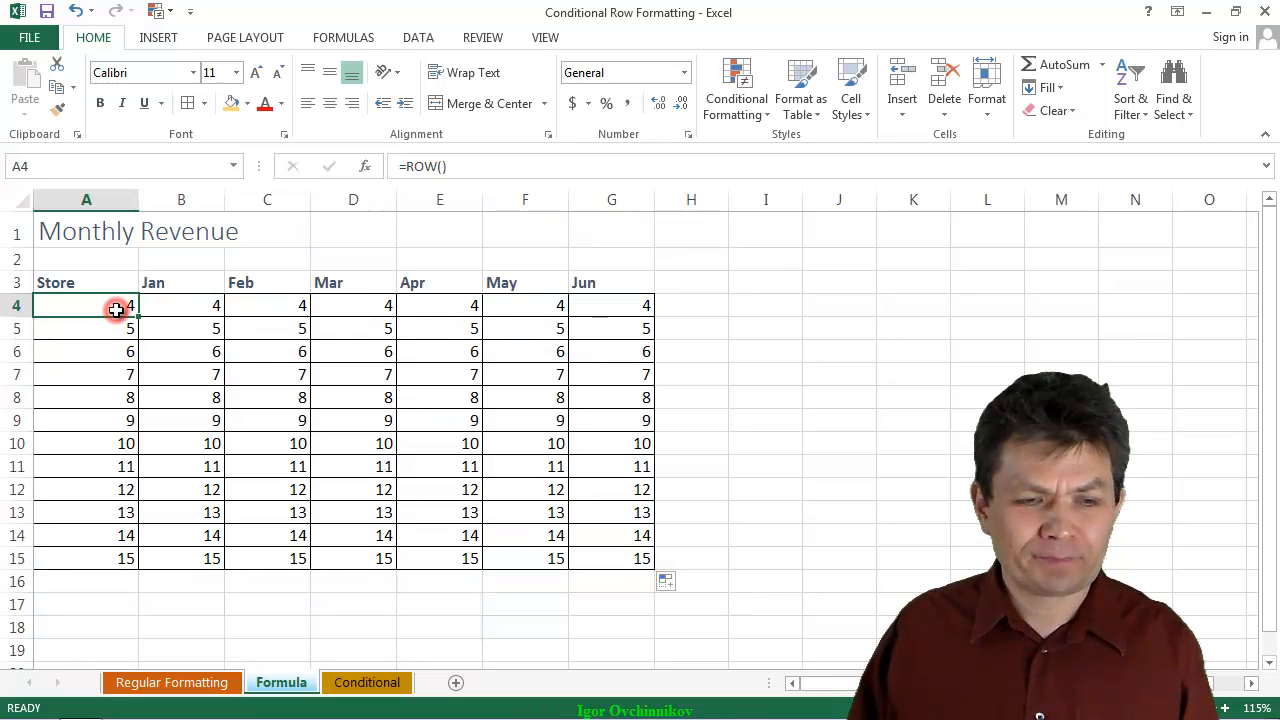
double_click(116, 310)
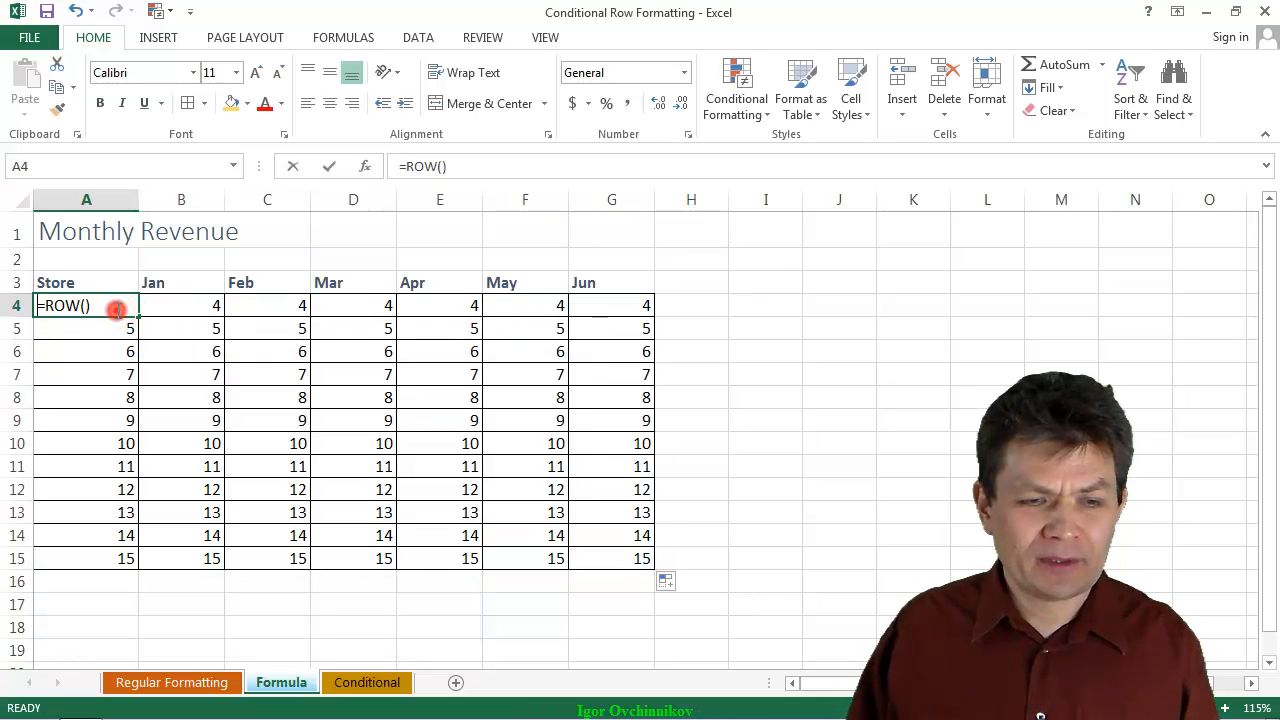
left_click(45, 302)
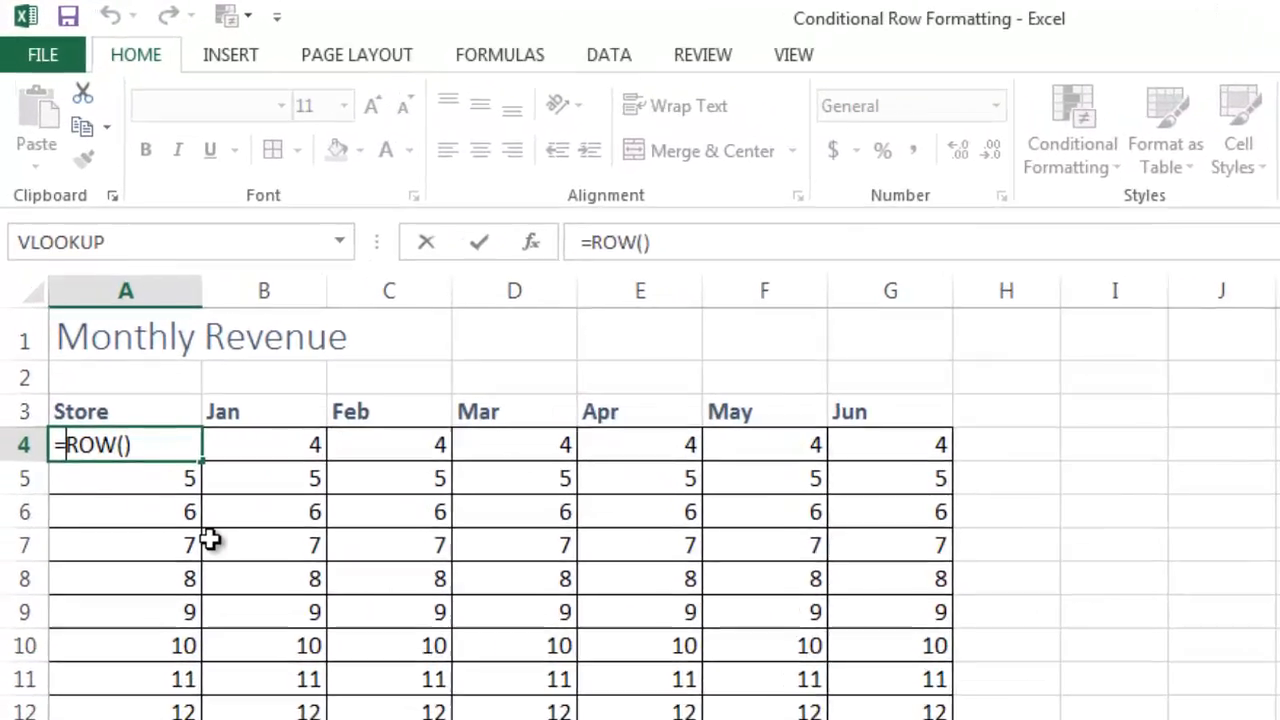
type("Mod")
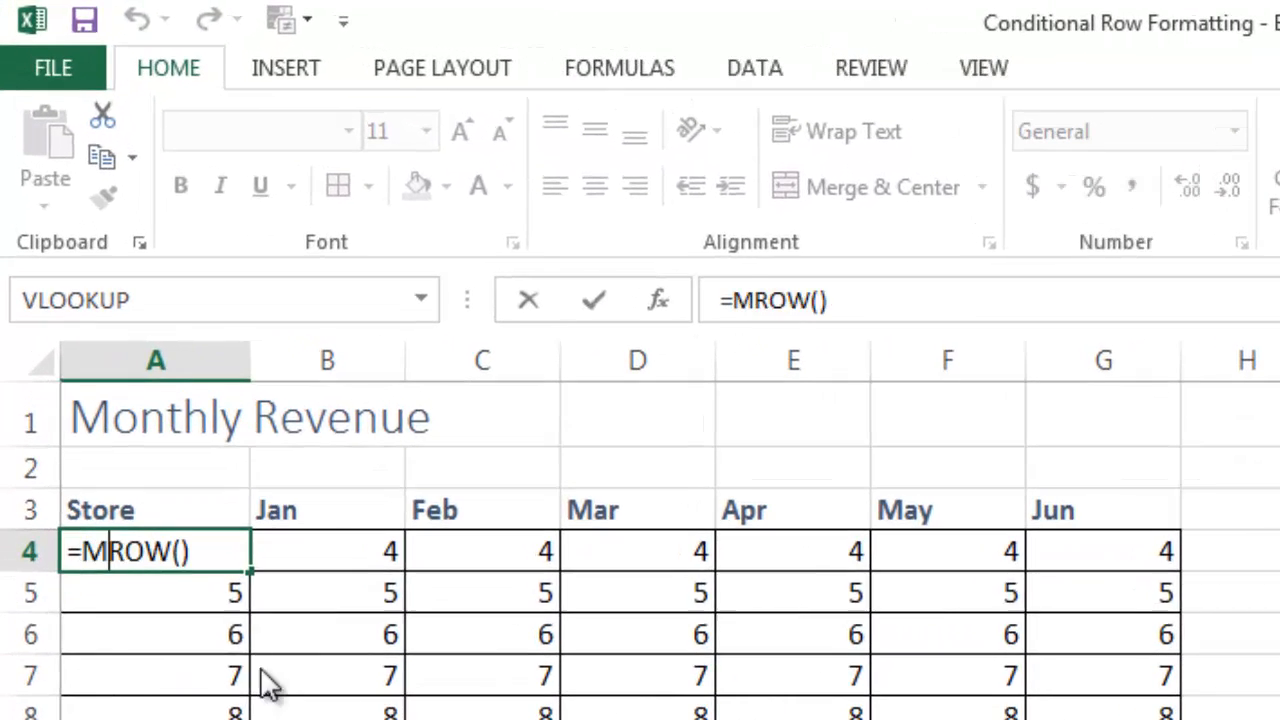
type("(")
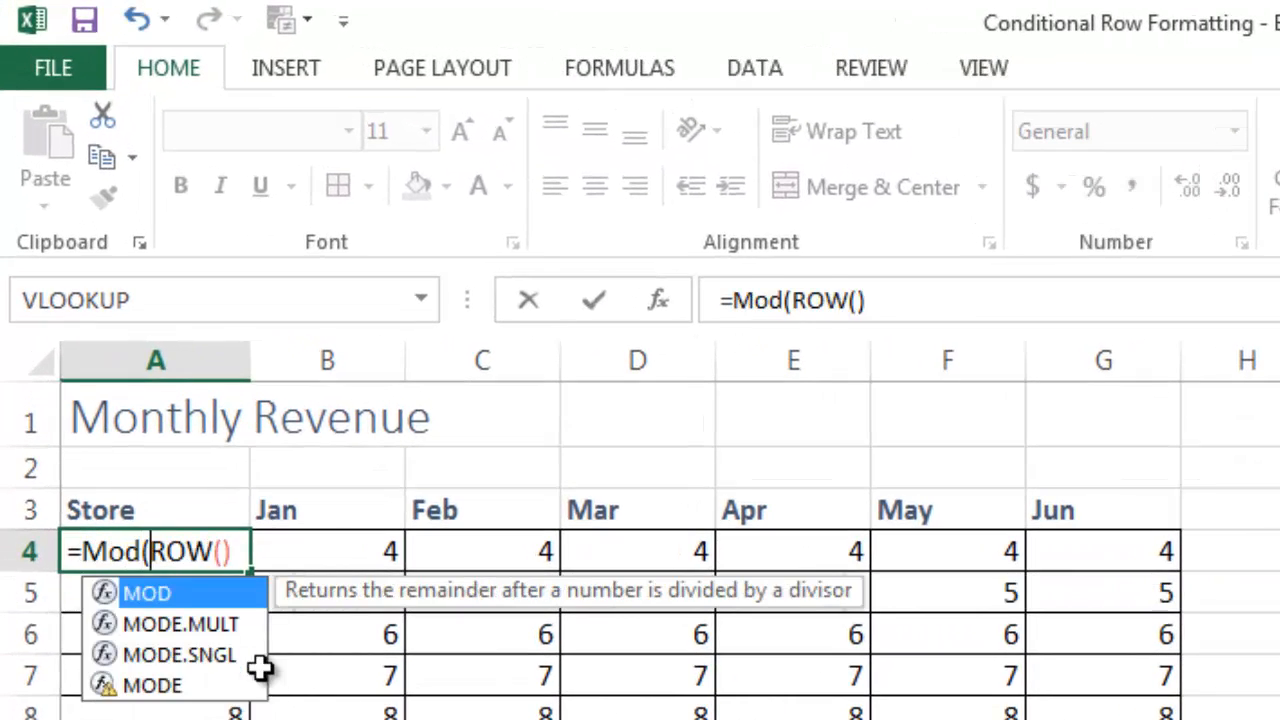
left_click(240, 552)
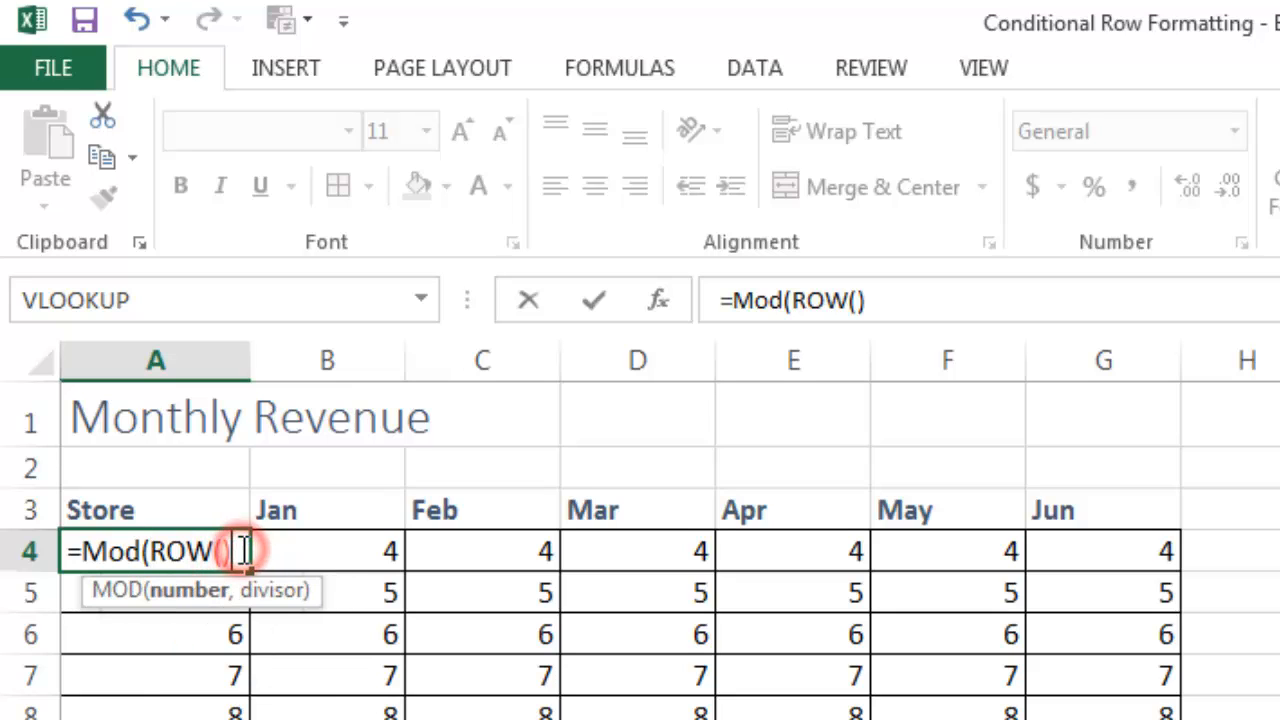
type(",")
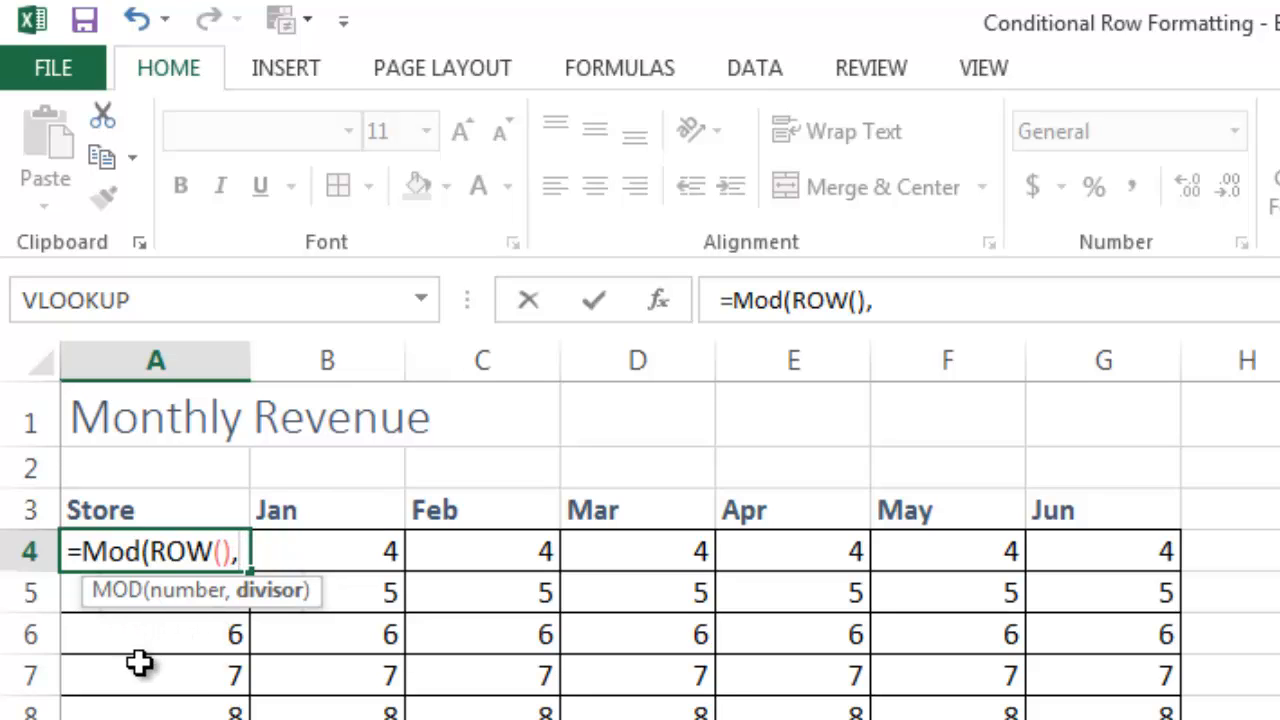
type("2")
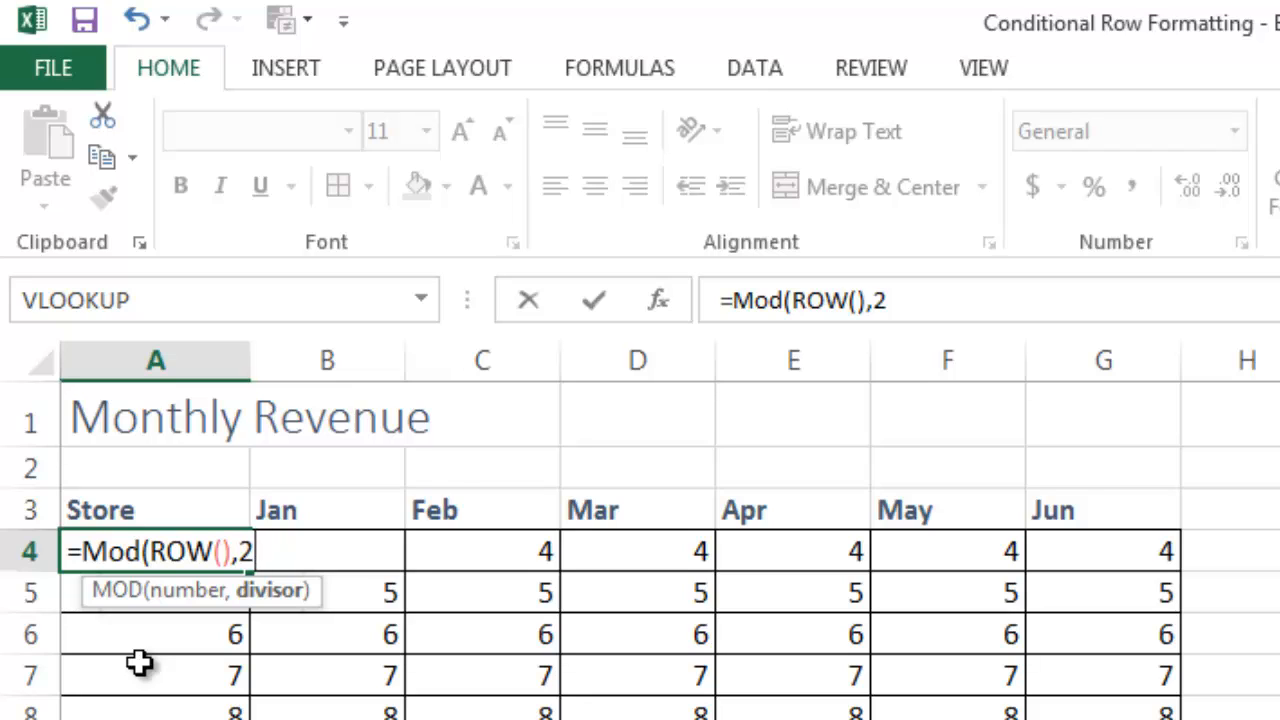
type(")")
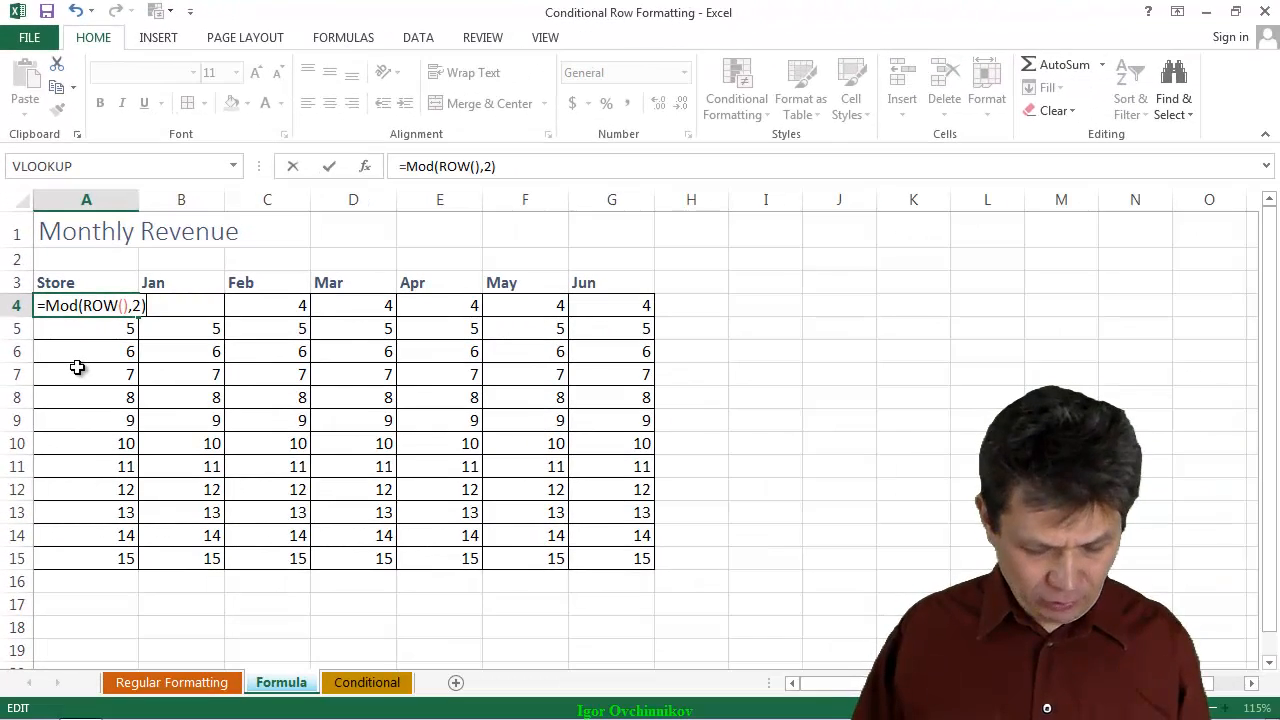
key("ctrl+Return")
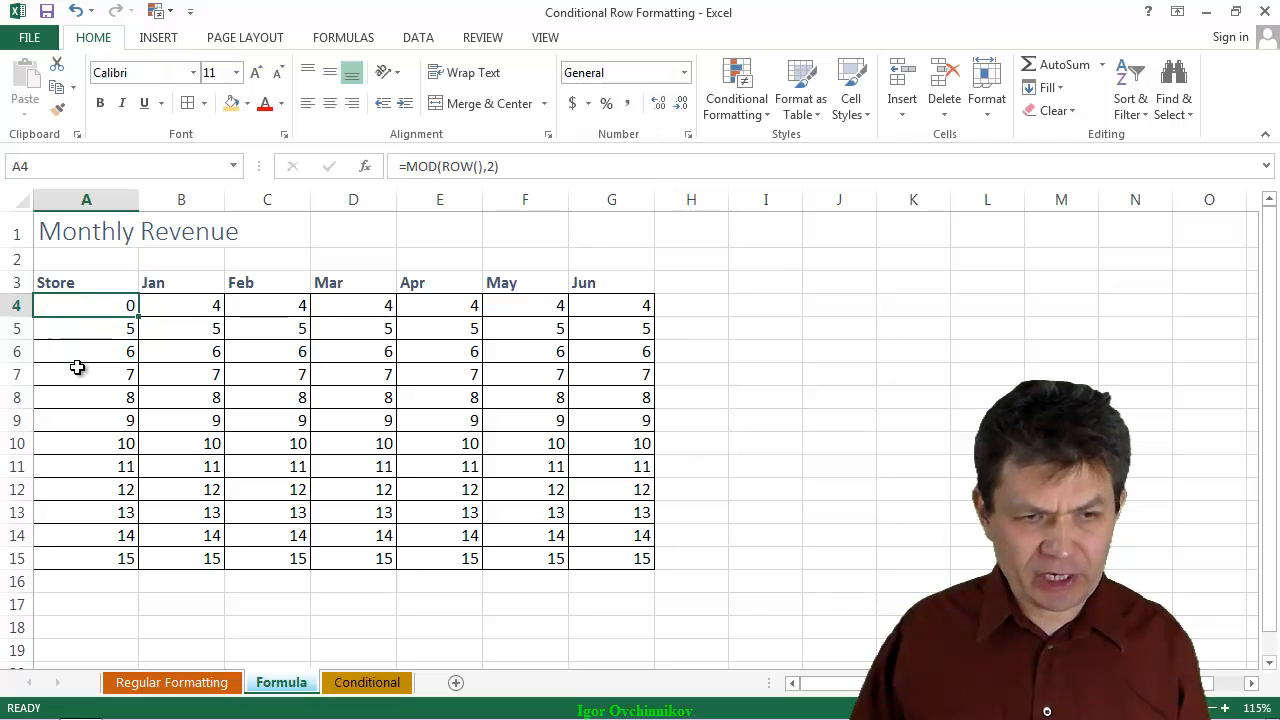
left_click_drag(140, 318, 632, 572)
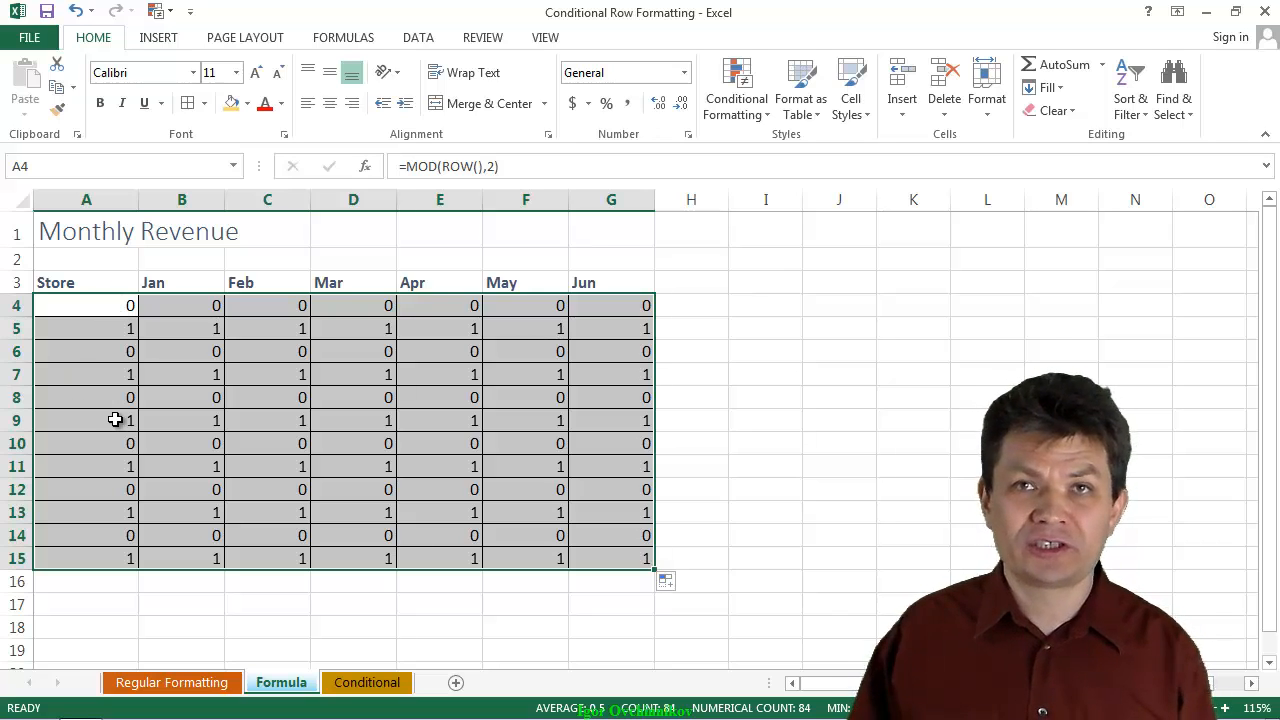
- Open A4 for editing and copy its full formula text, =MOD(ROW(),2)
double_click(125, 305)
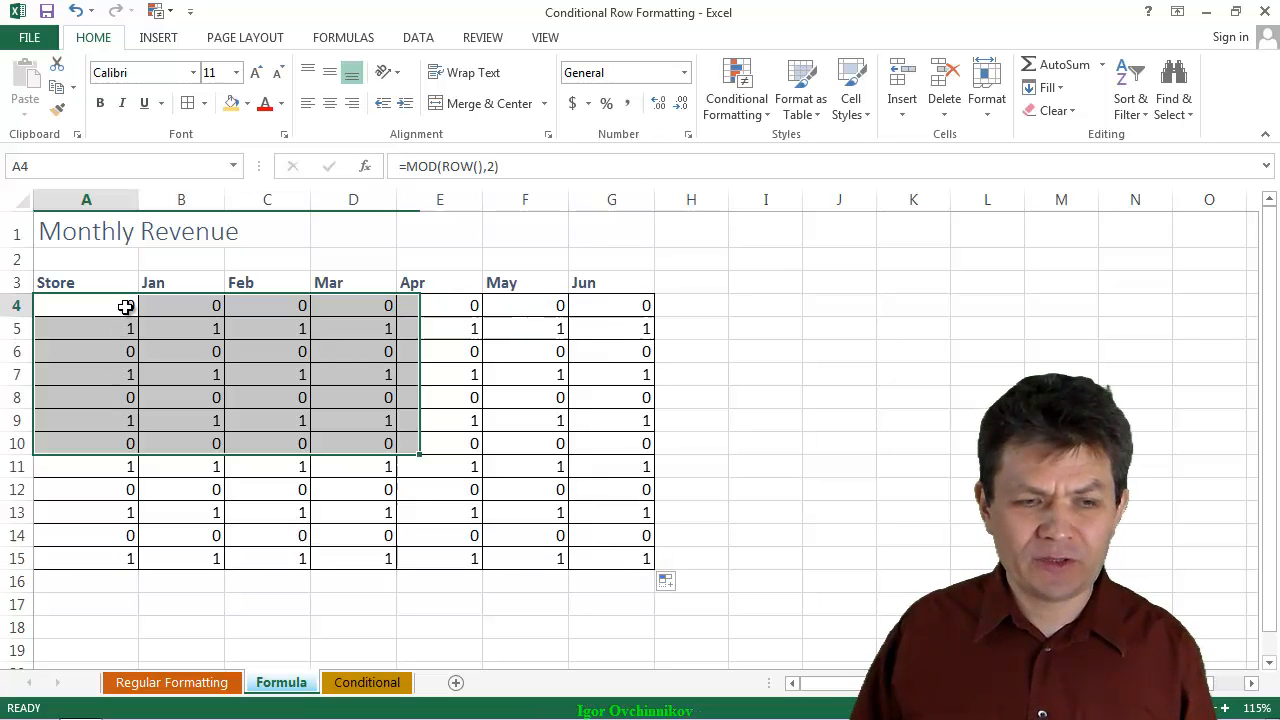
left_click_drag(155, 305, 36, 305)
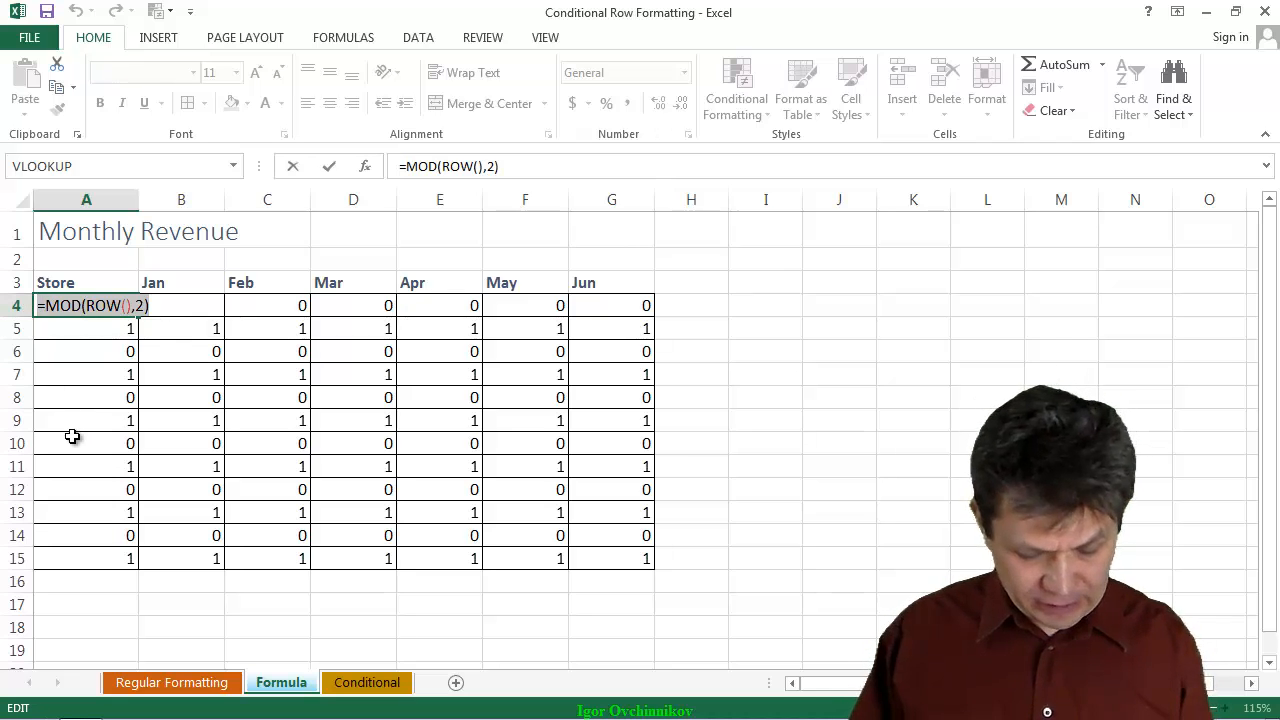
key("ctrl+c")
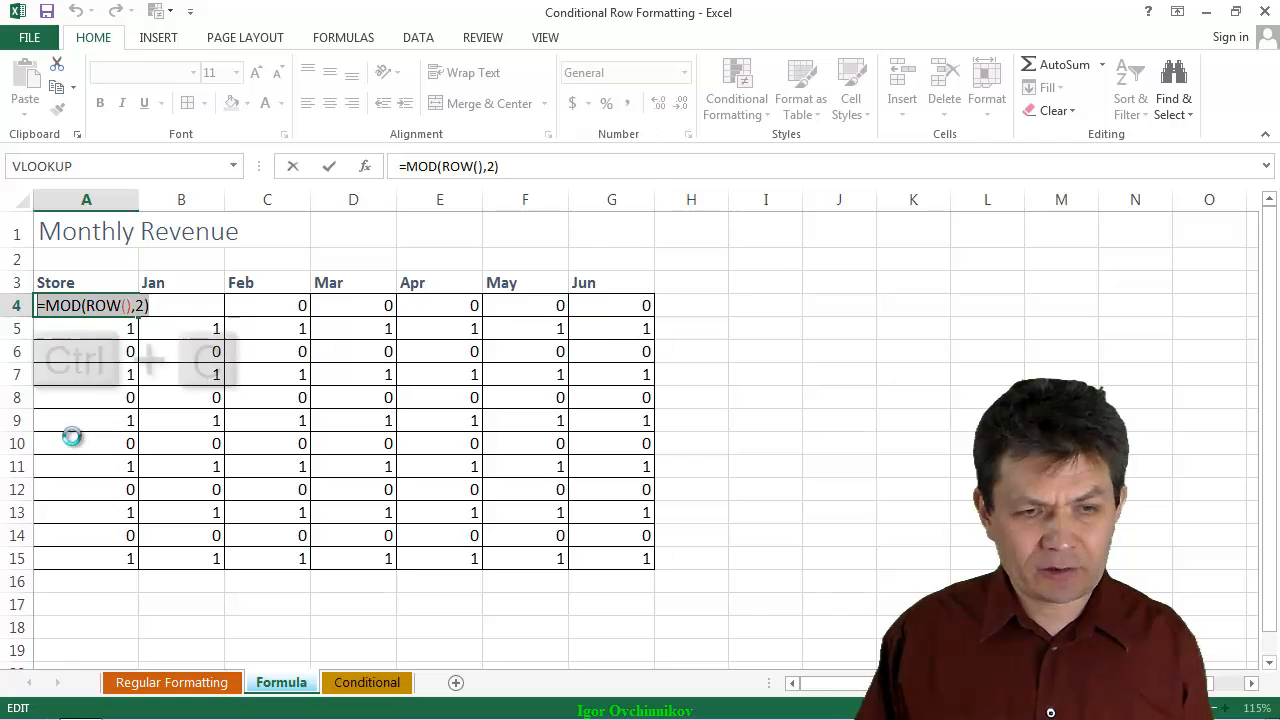
- On the Conditional sheet, start a formula-based conditional formatting rule for A4:G15 using the copied formula =MOD(ROW(),2)
key("Escape")
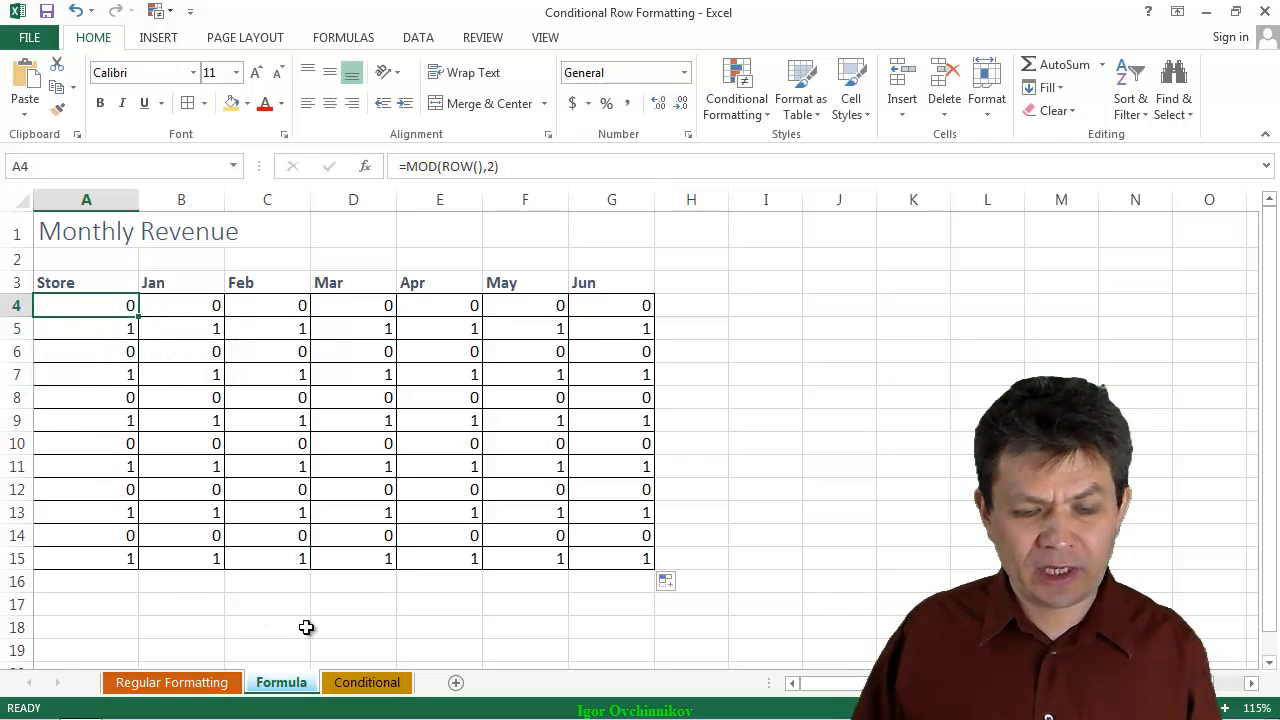
left_click(355, 692)
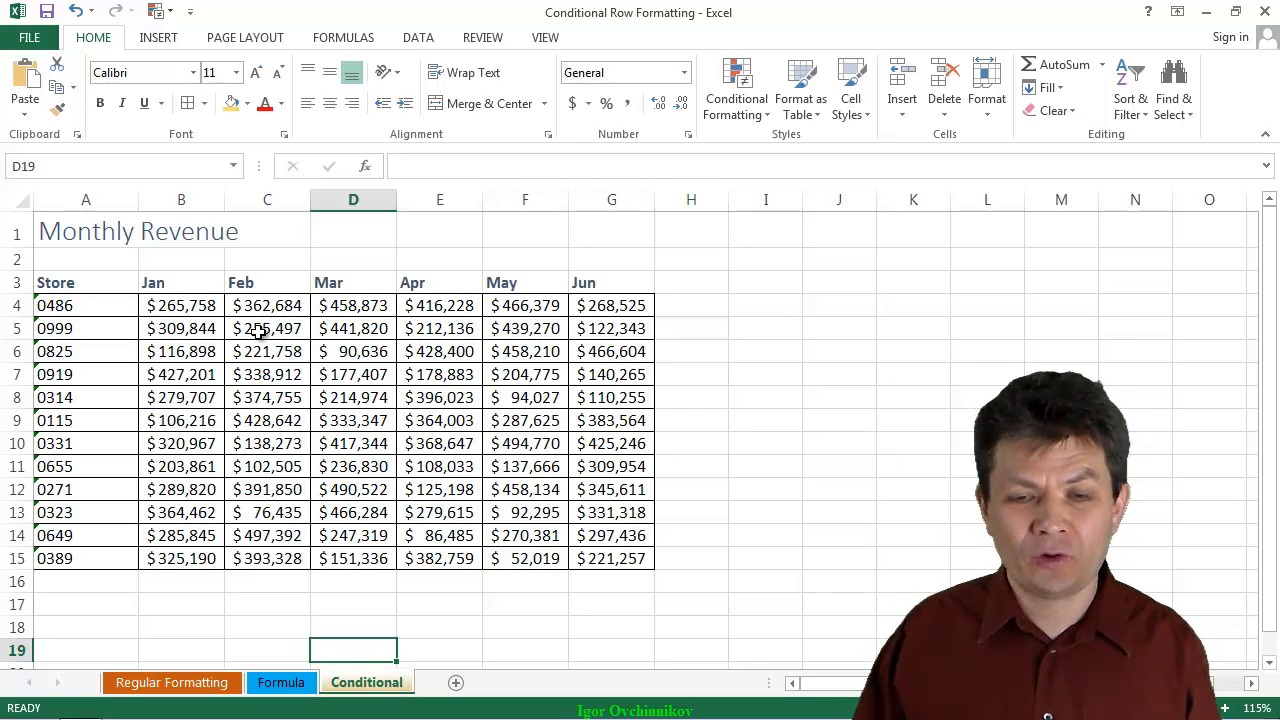
left_click_drag(112, 310, 590, 560)
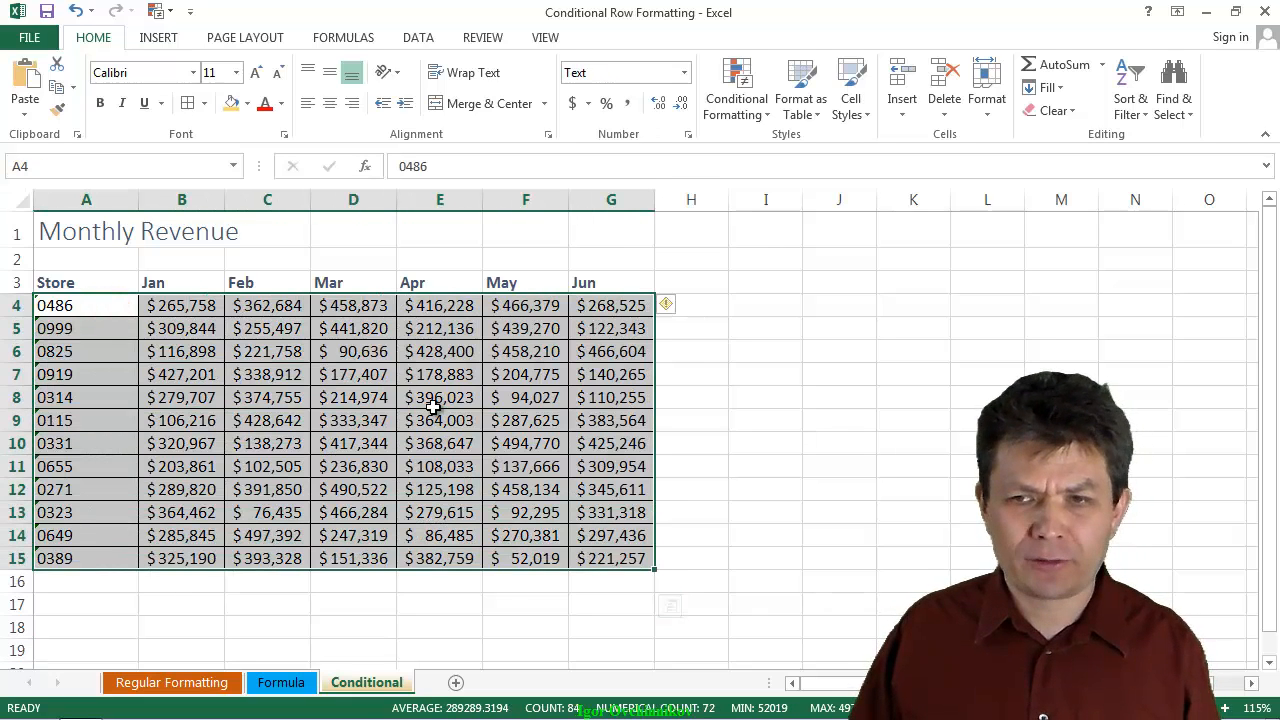
left_click(748, 118)
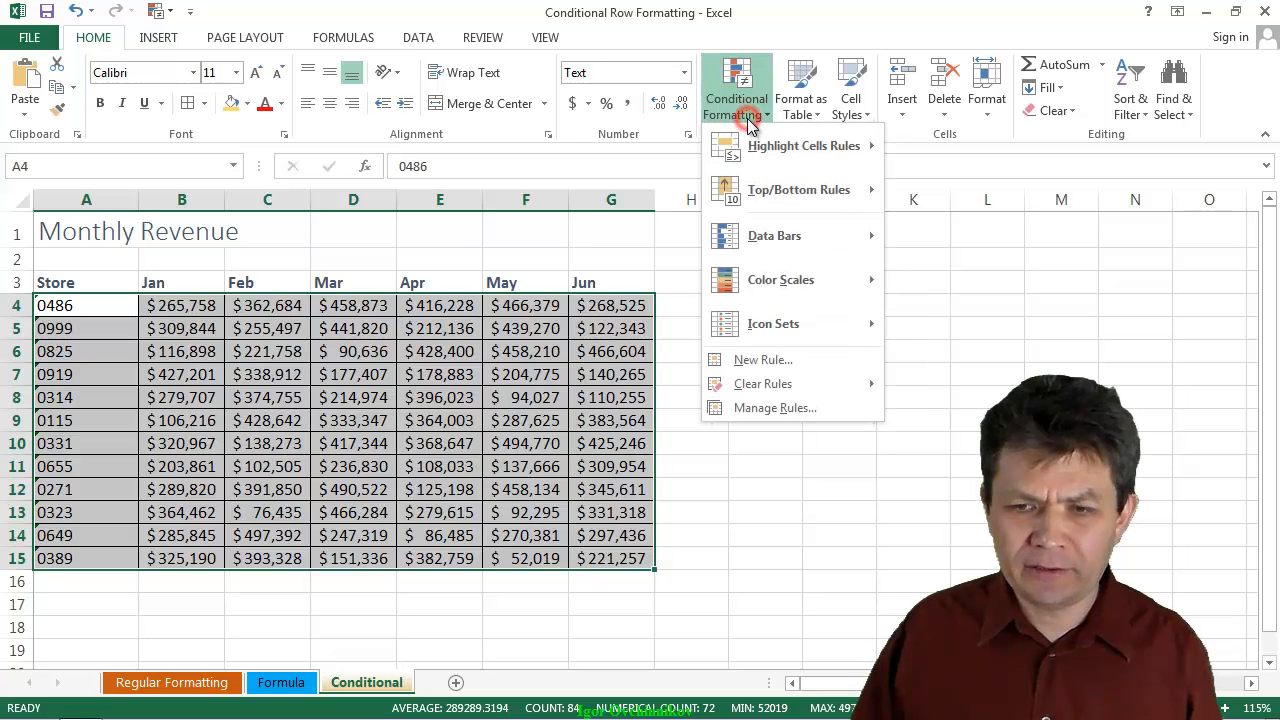
left_click(722, 362)
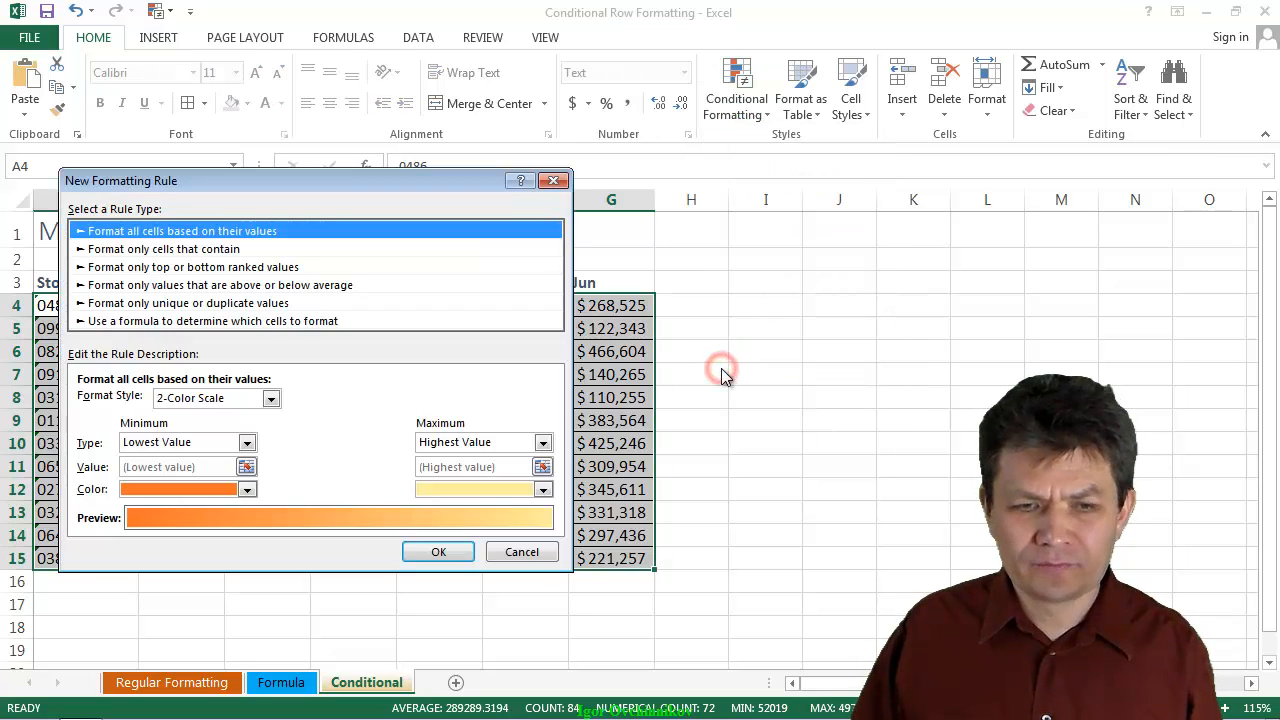
left_click(296, 321)
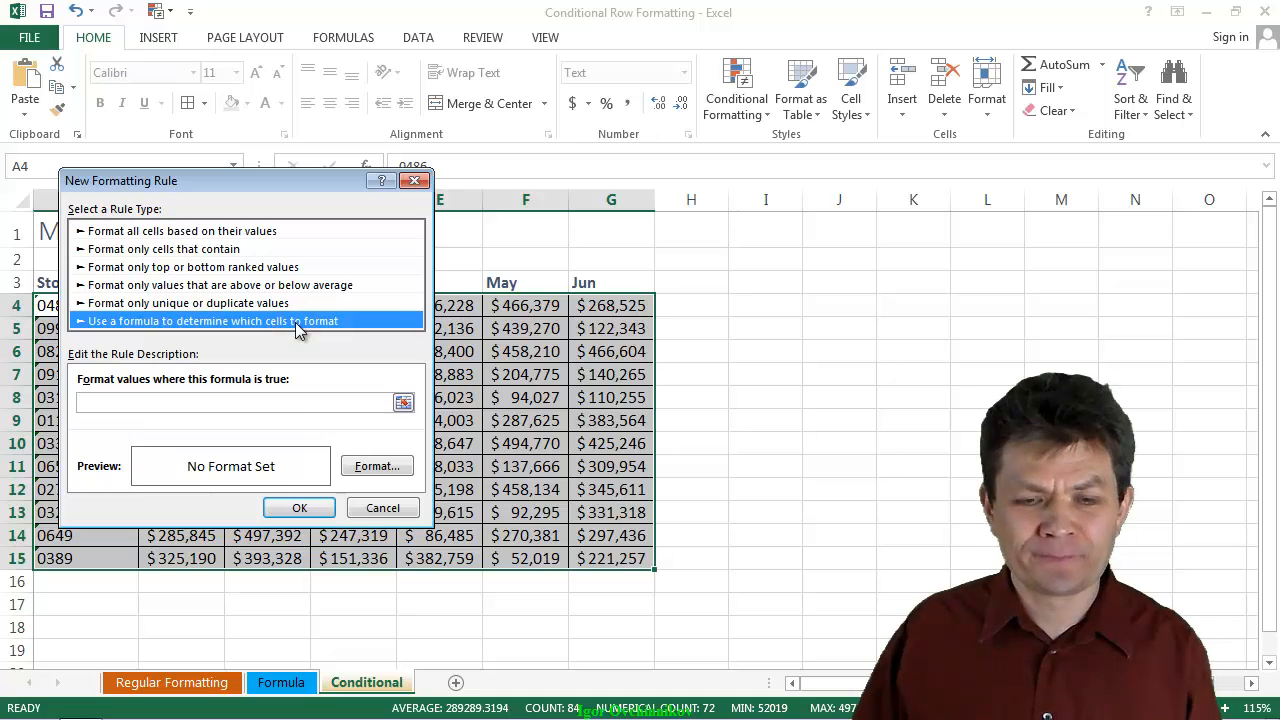
left_click(403, 405)
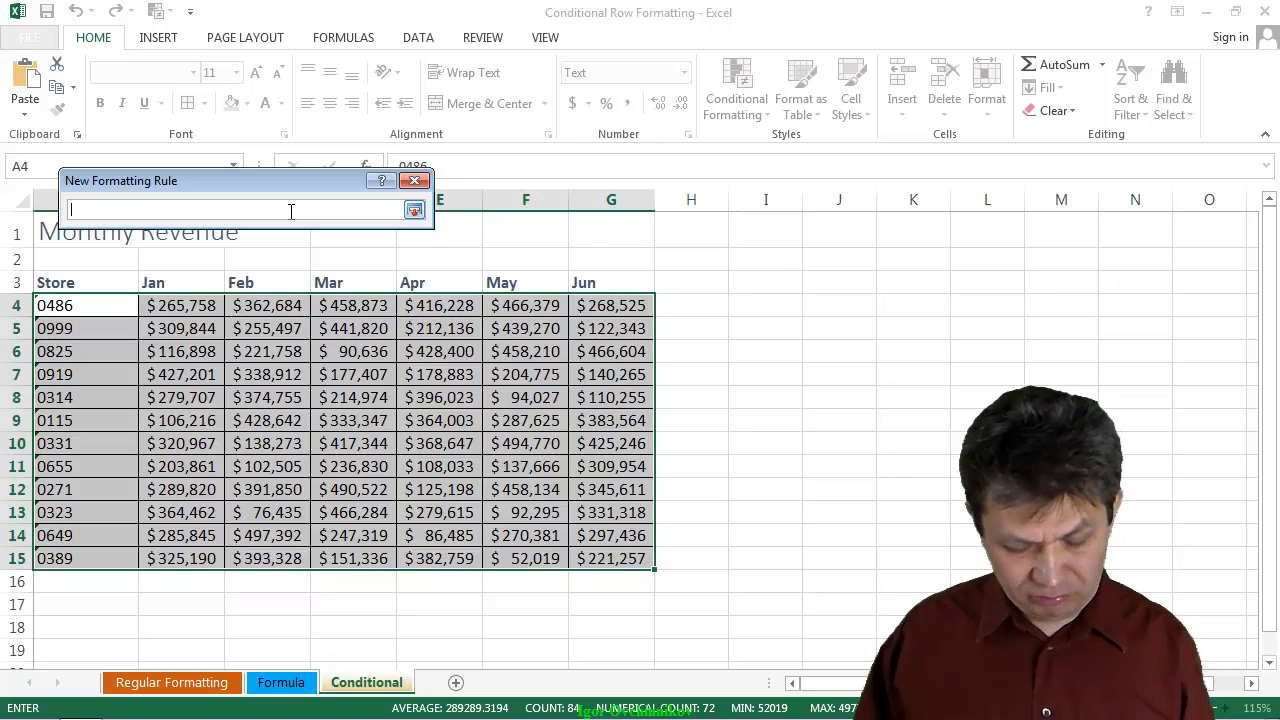
key("ctrl+v")
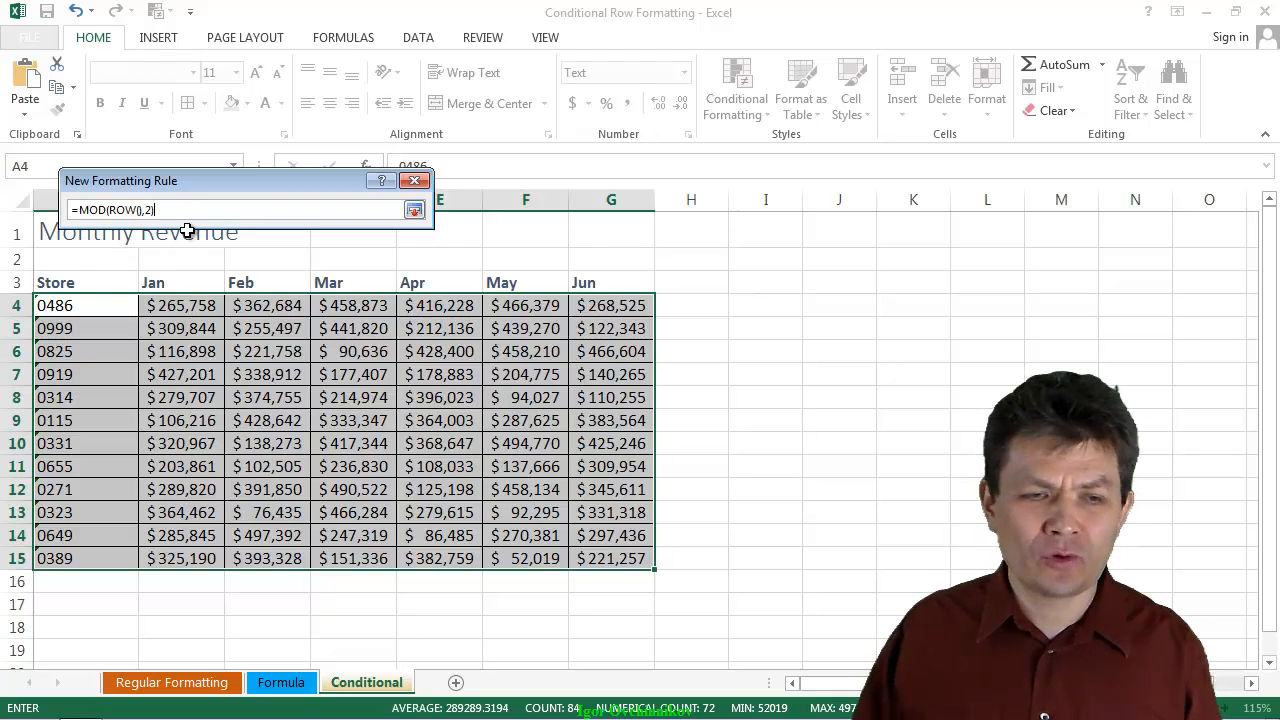
left_click(414, 211)
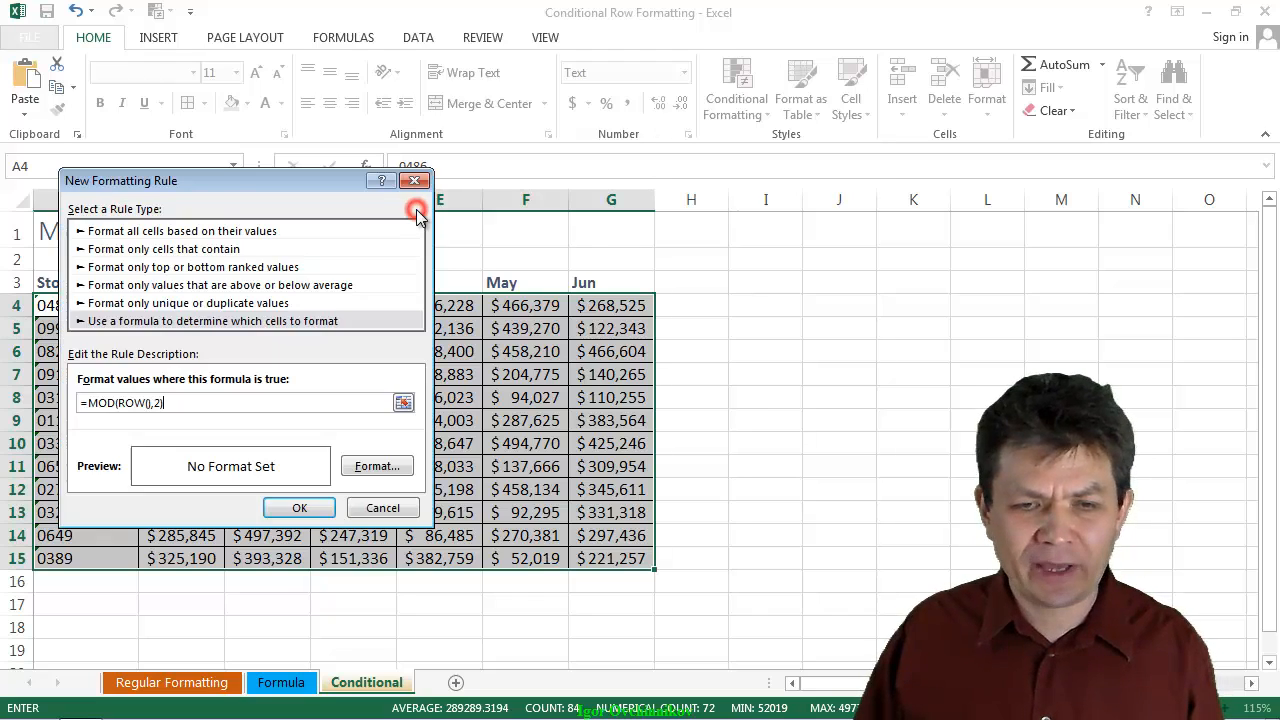
- Give the new rule a light green background fill and apply it to the selected table rows
left_click(376, 468)
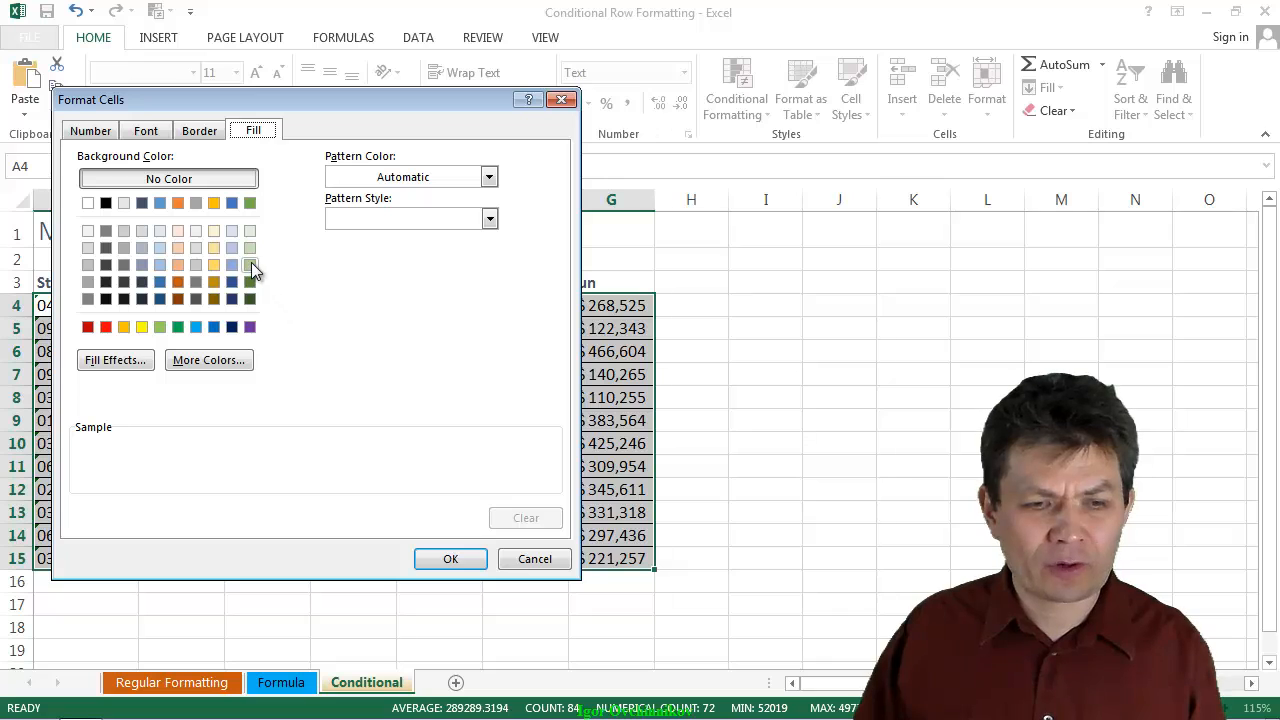
left_click(250, 264)
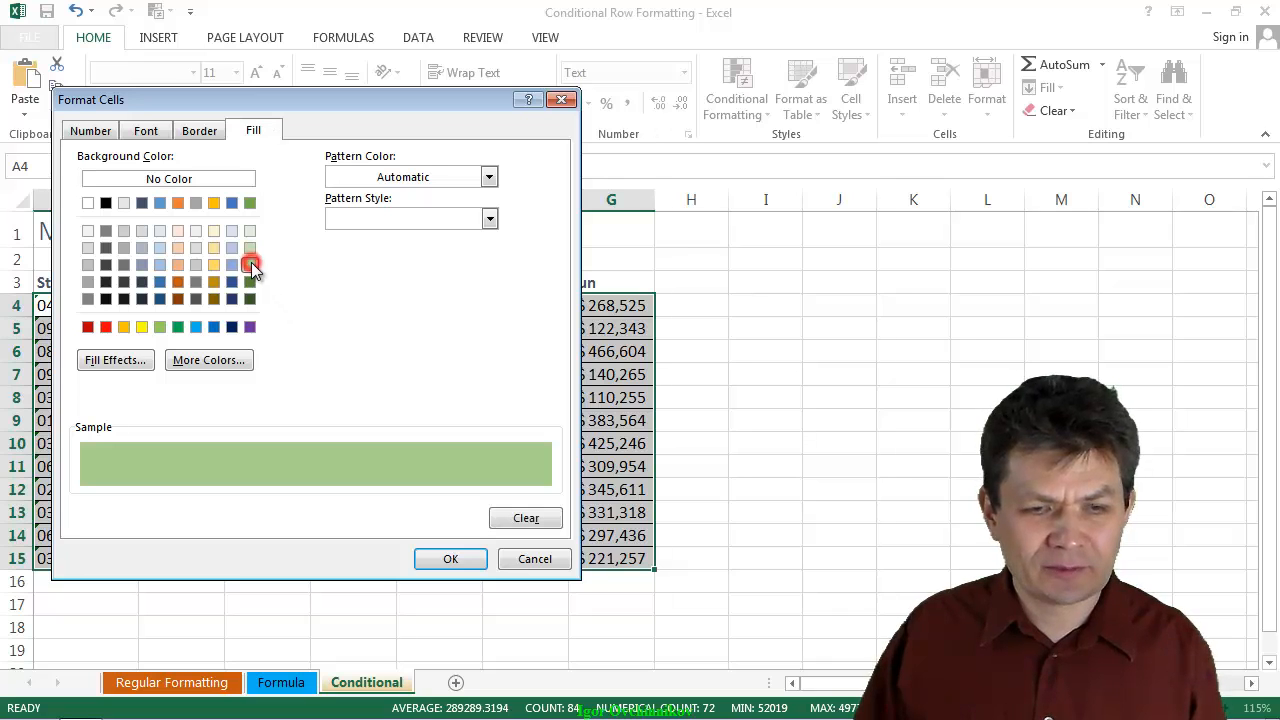
left_click(451, 560)
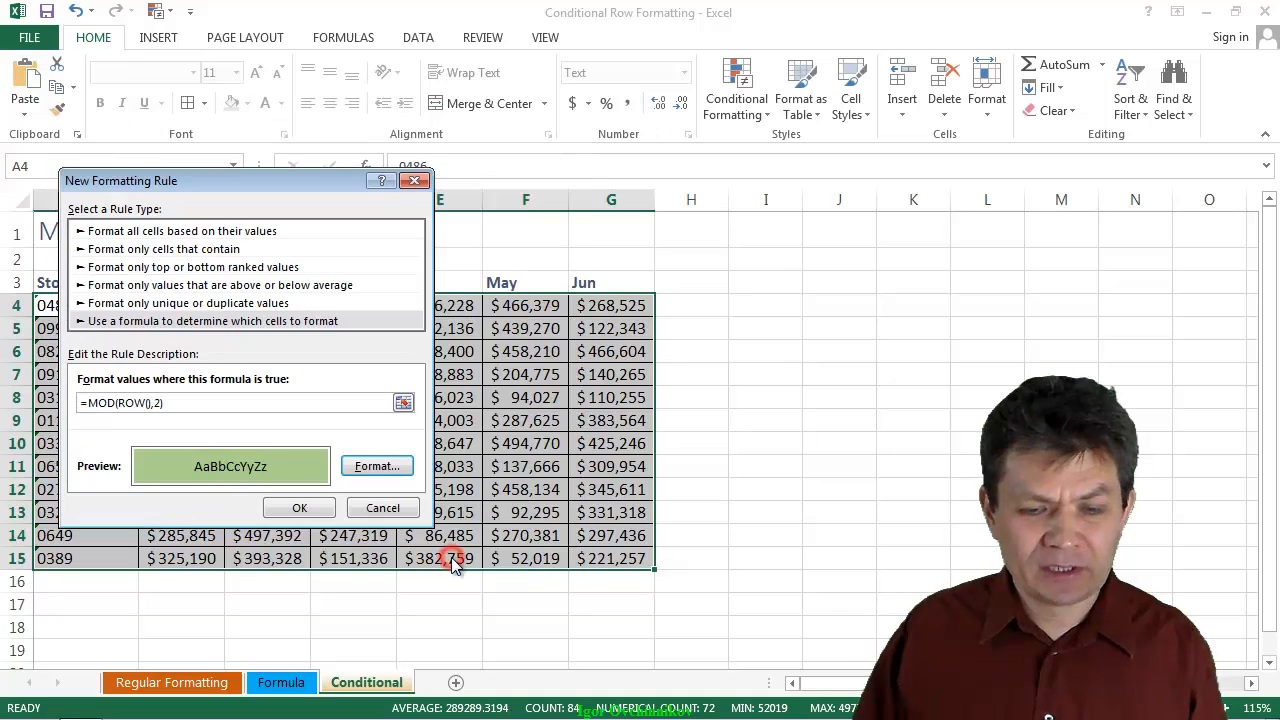
left_click(300, 508)
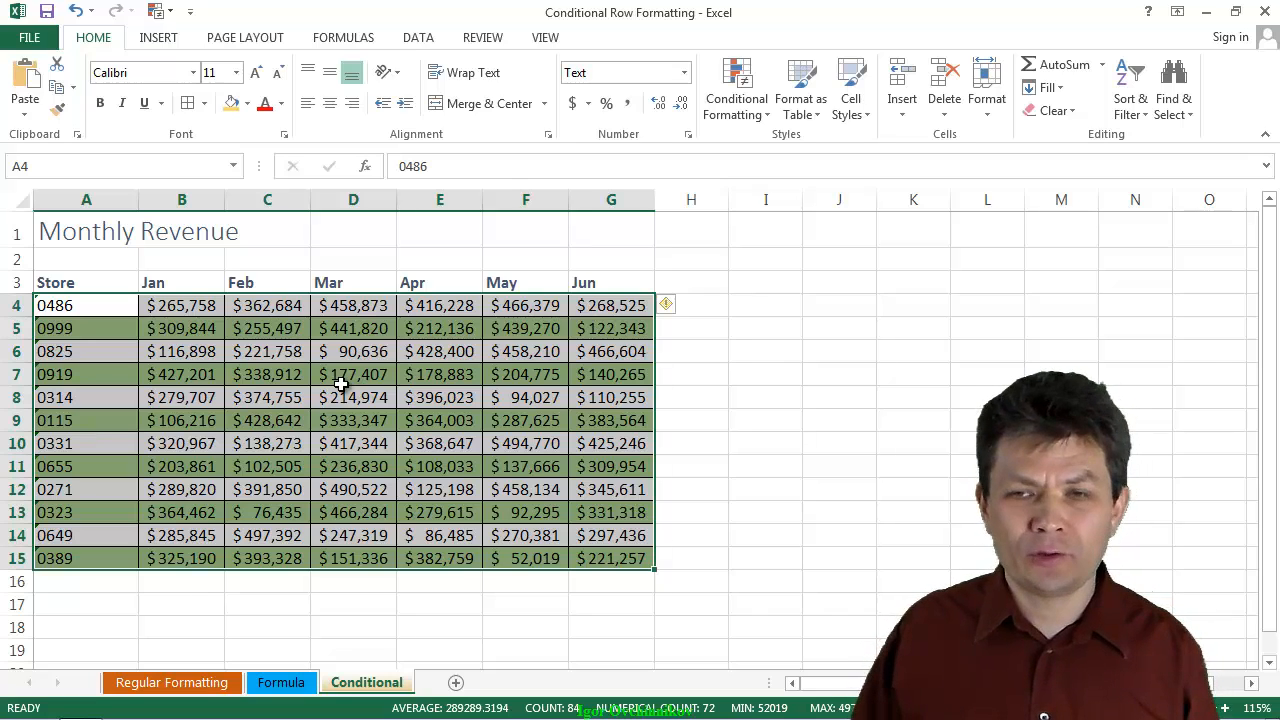
- Start a second formula-based conditional formatting rule for A4:G15 with the formula =MOD(ROW(),2)=0
left_click(735, 118)
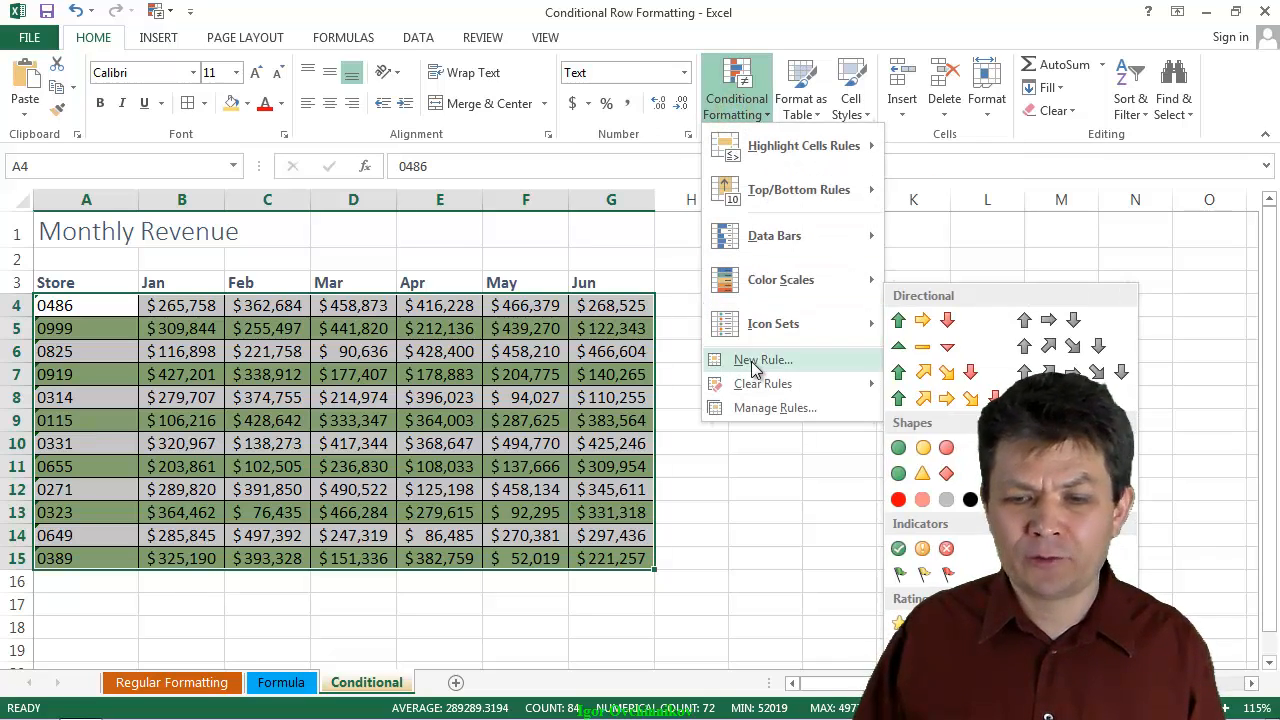
left_click(760, 362)
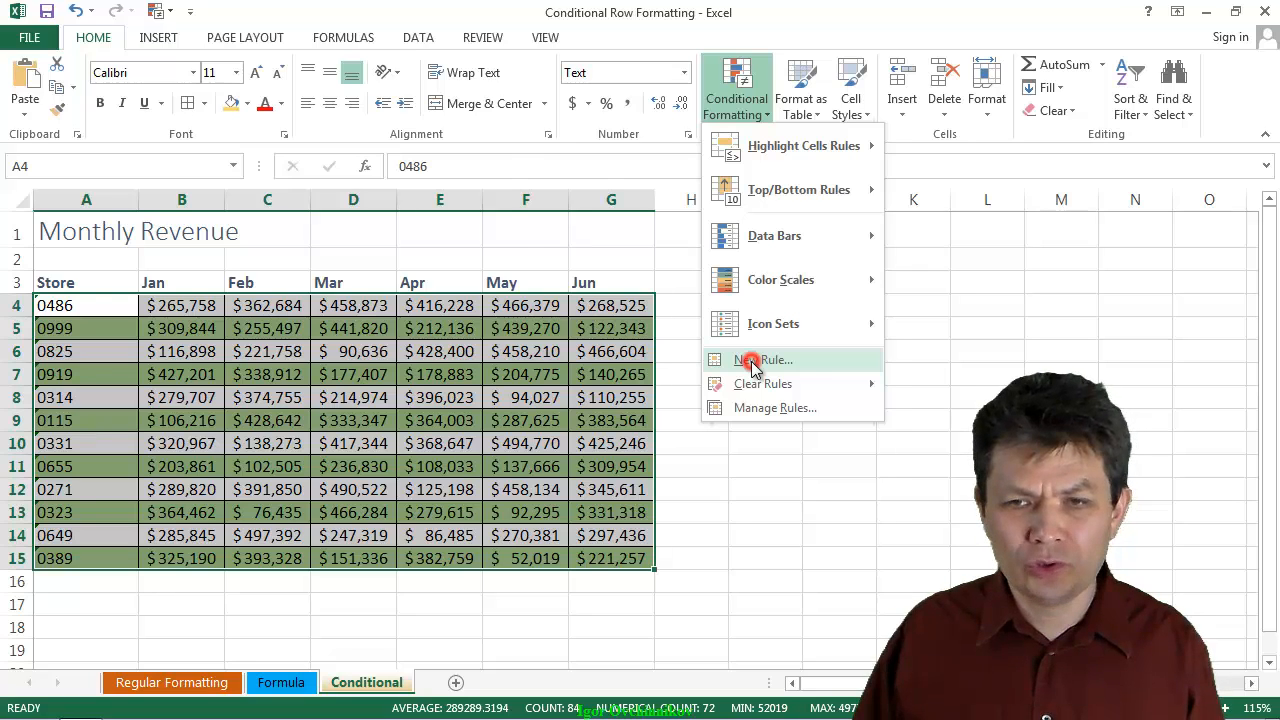
left_click(174, 300)
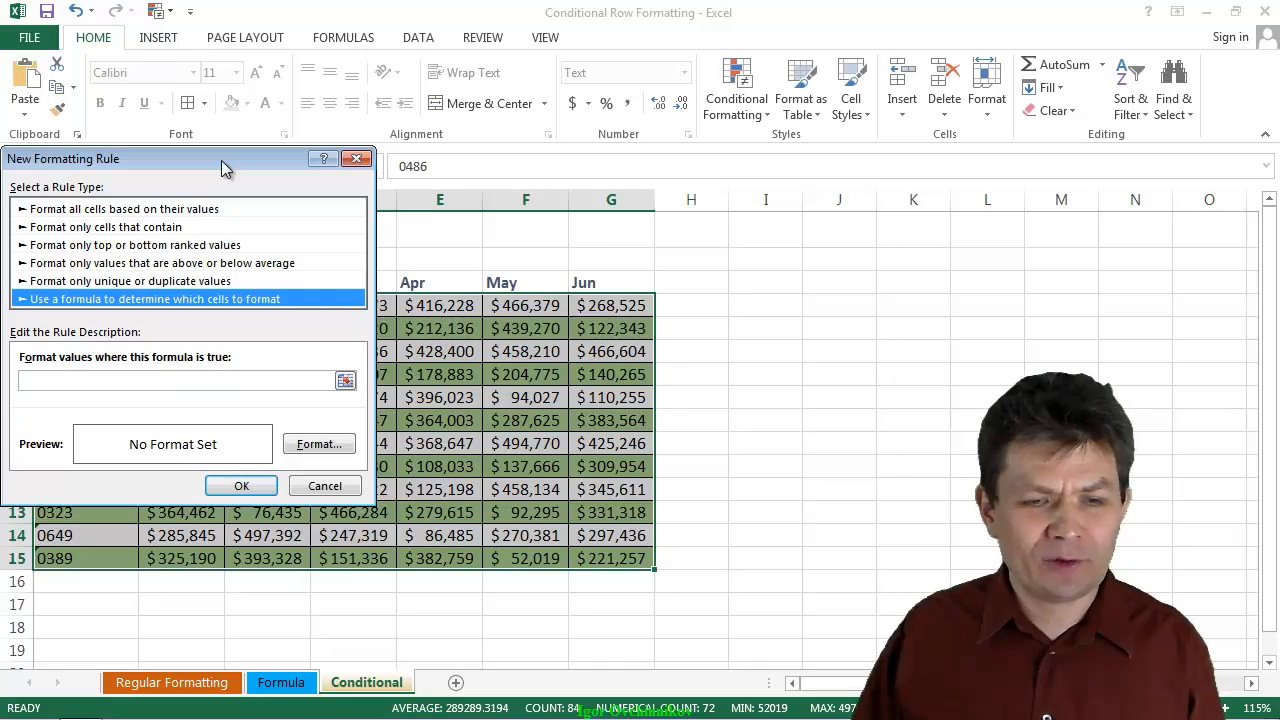
left_click_drag(221, 160, 238, 160)
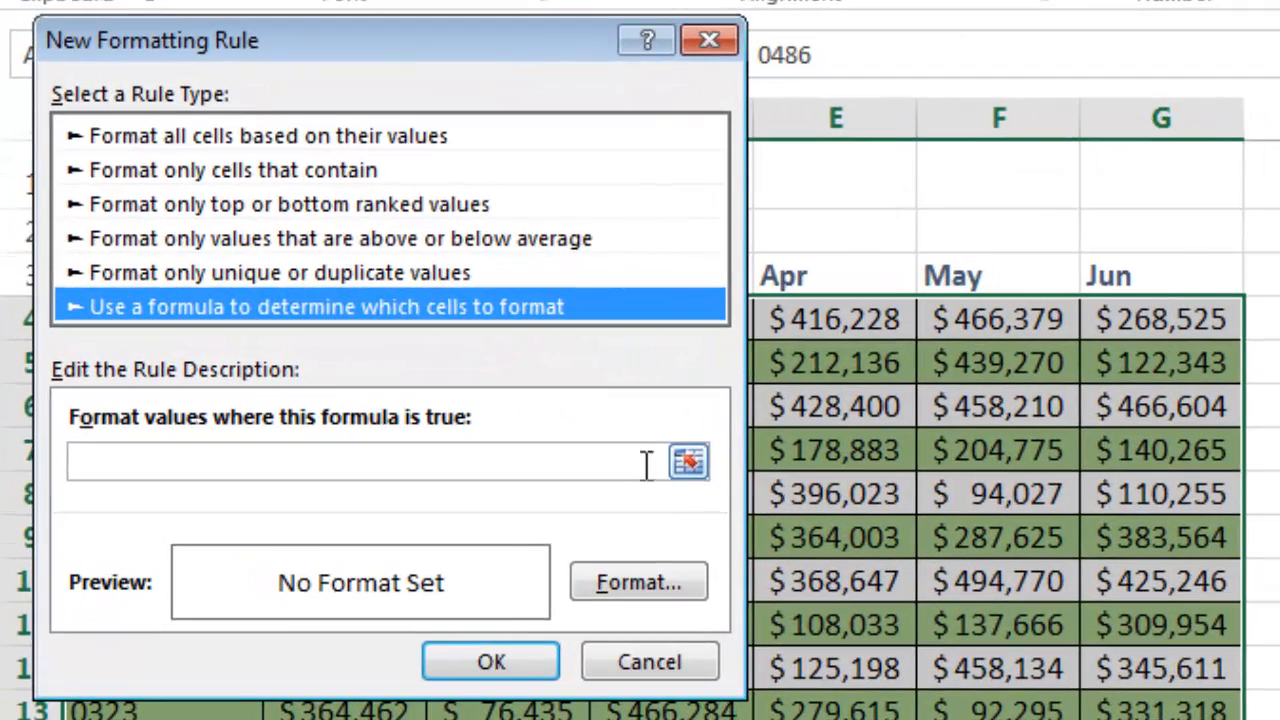
left_click(600, 460)
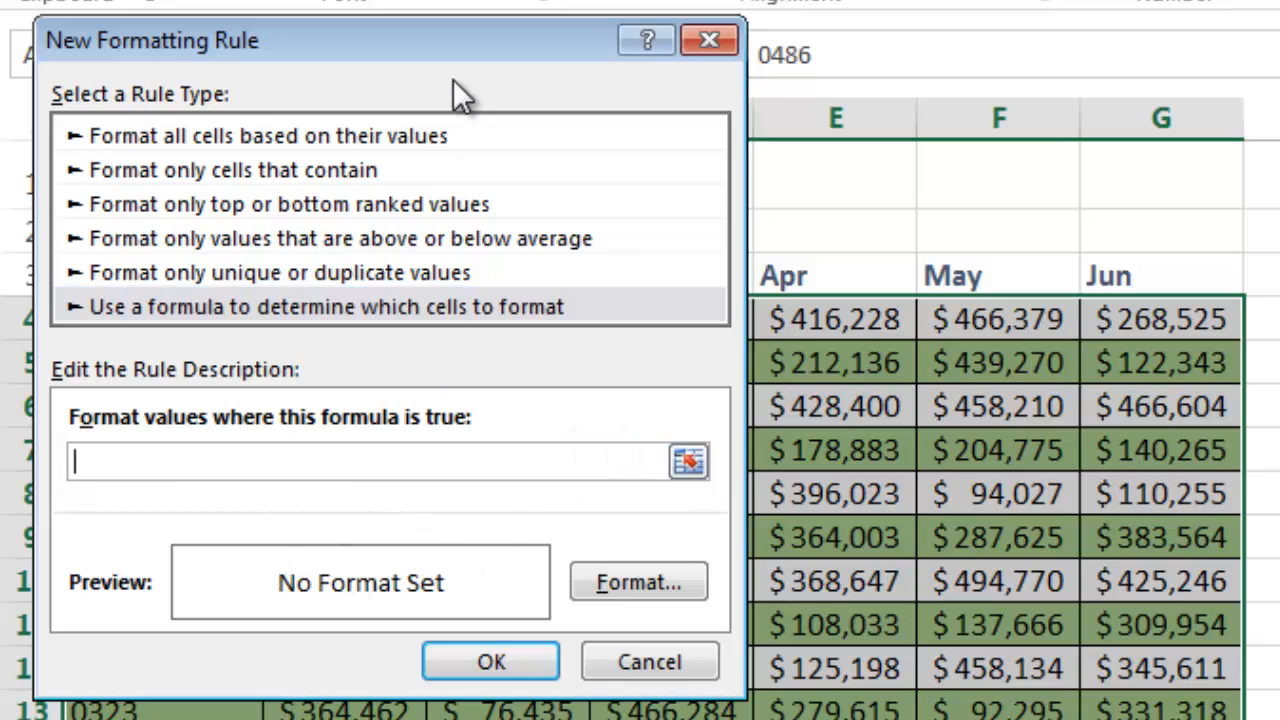
key("ctrl+v")
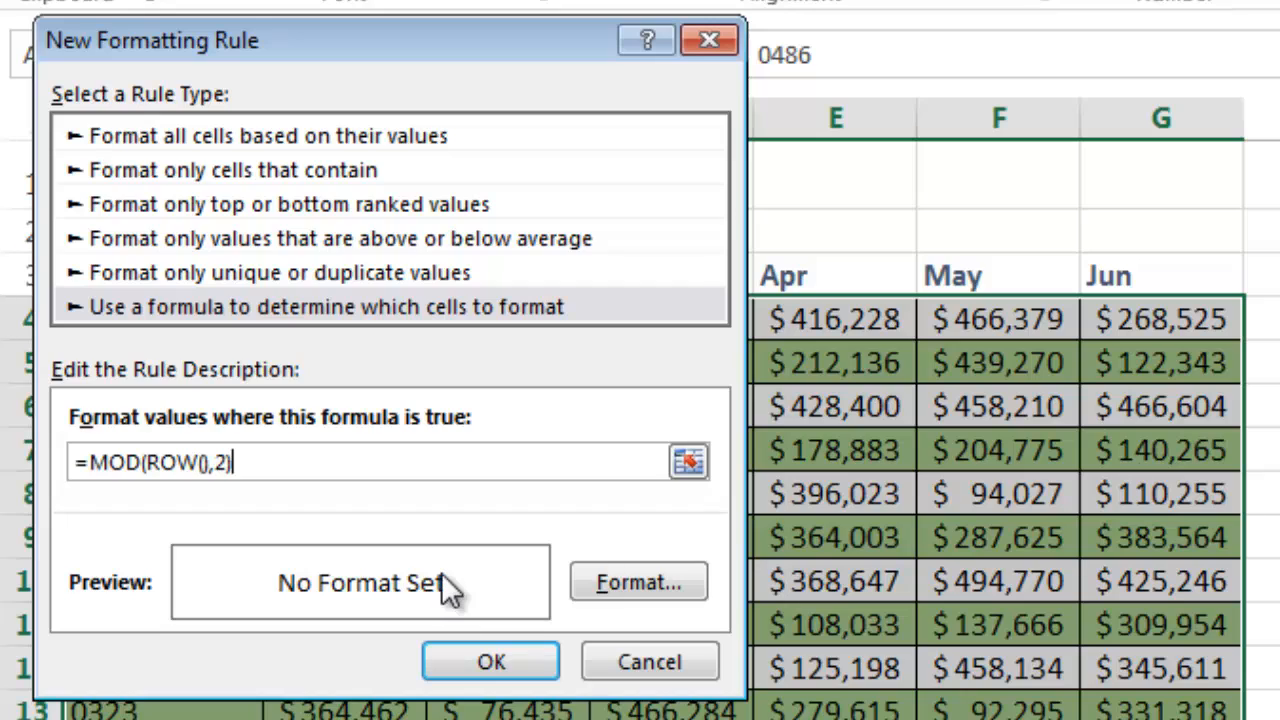
type("=0")
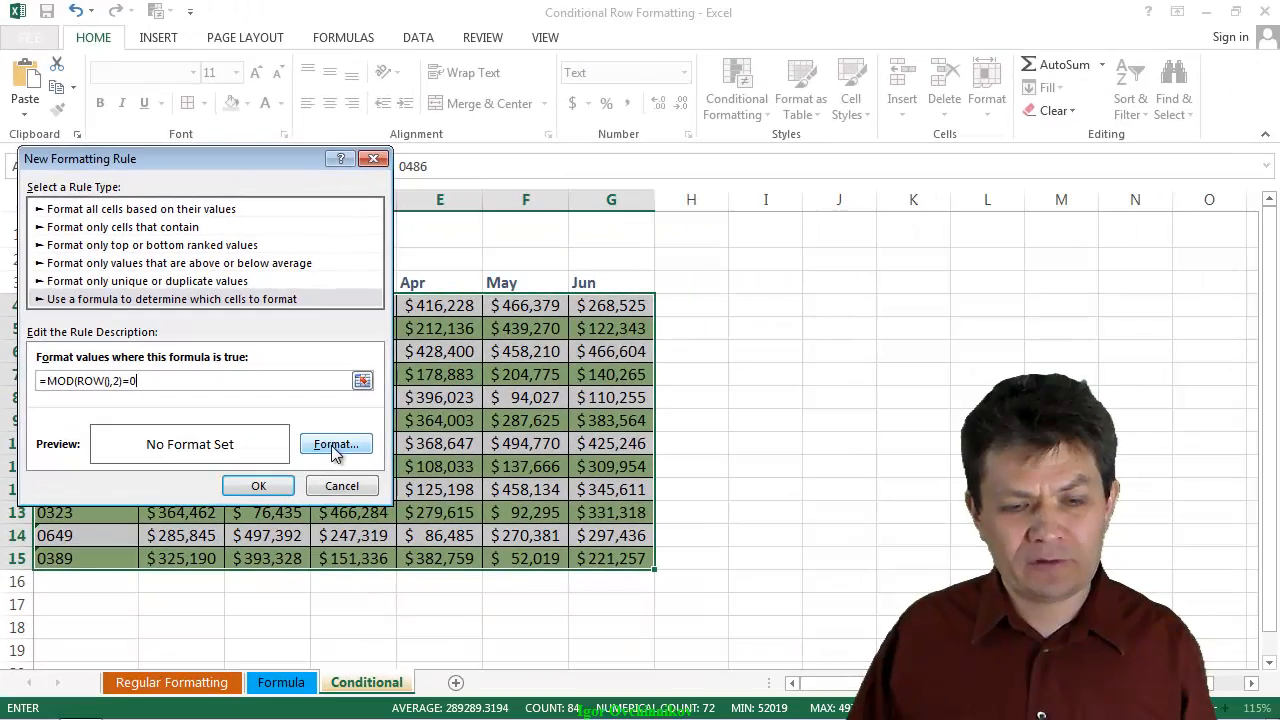
- Give the second rule a light gold background fill, apply it, and deselect the table range
left_click(442, 492)
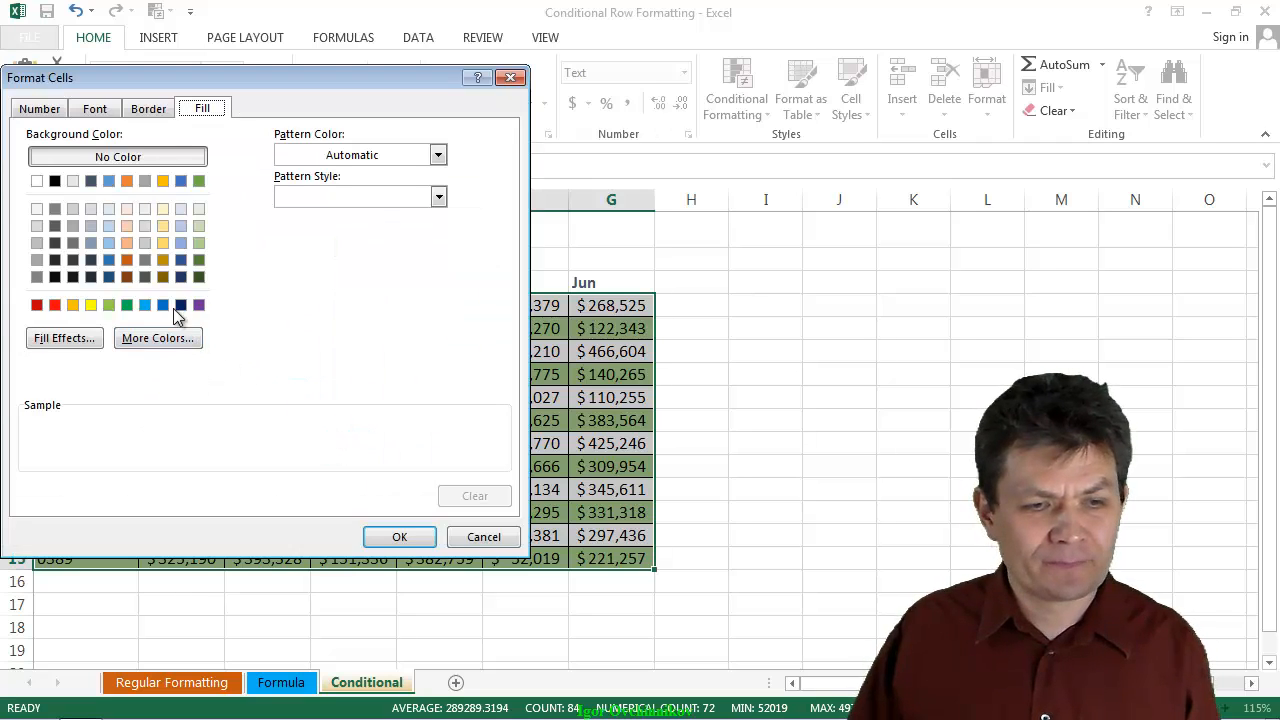
left_click(163, 244)
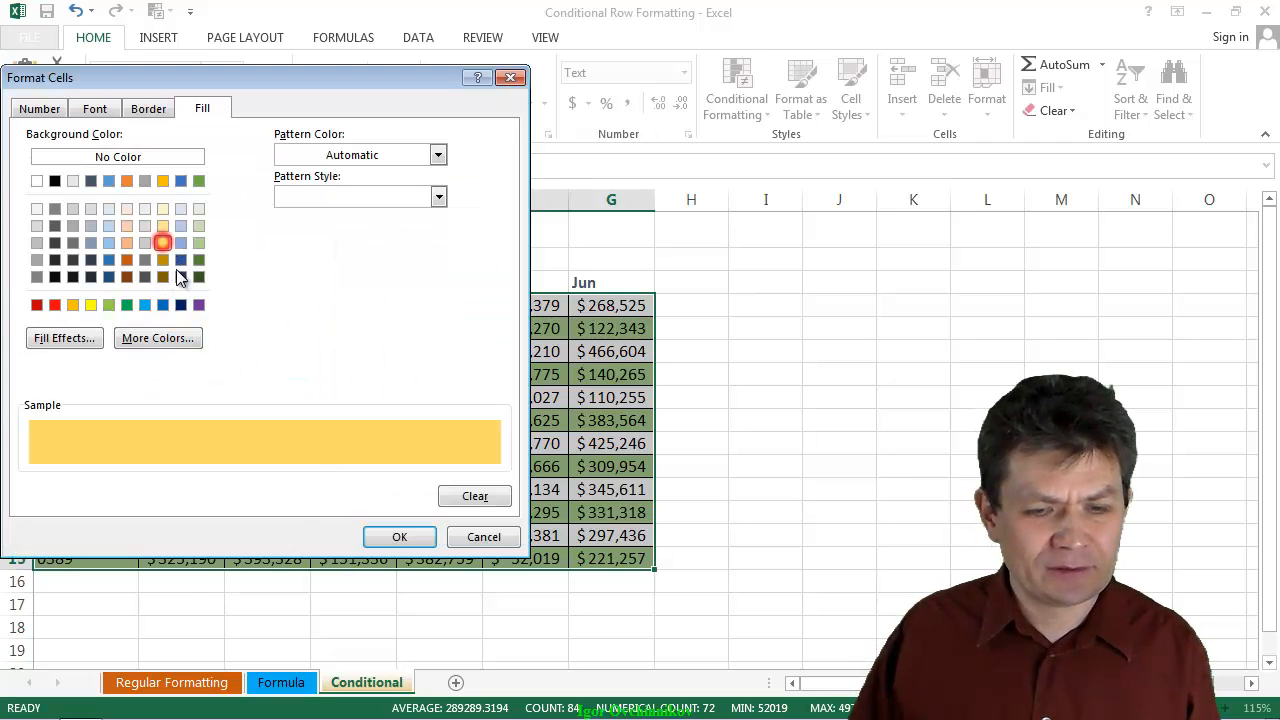
left_click(410, 542)
left_click(259, 486)
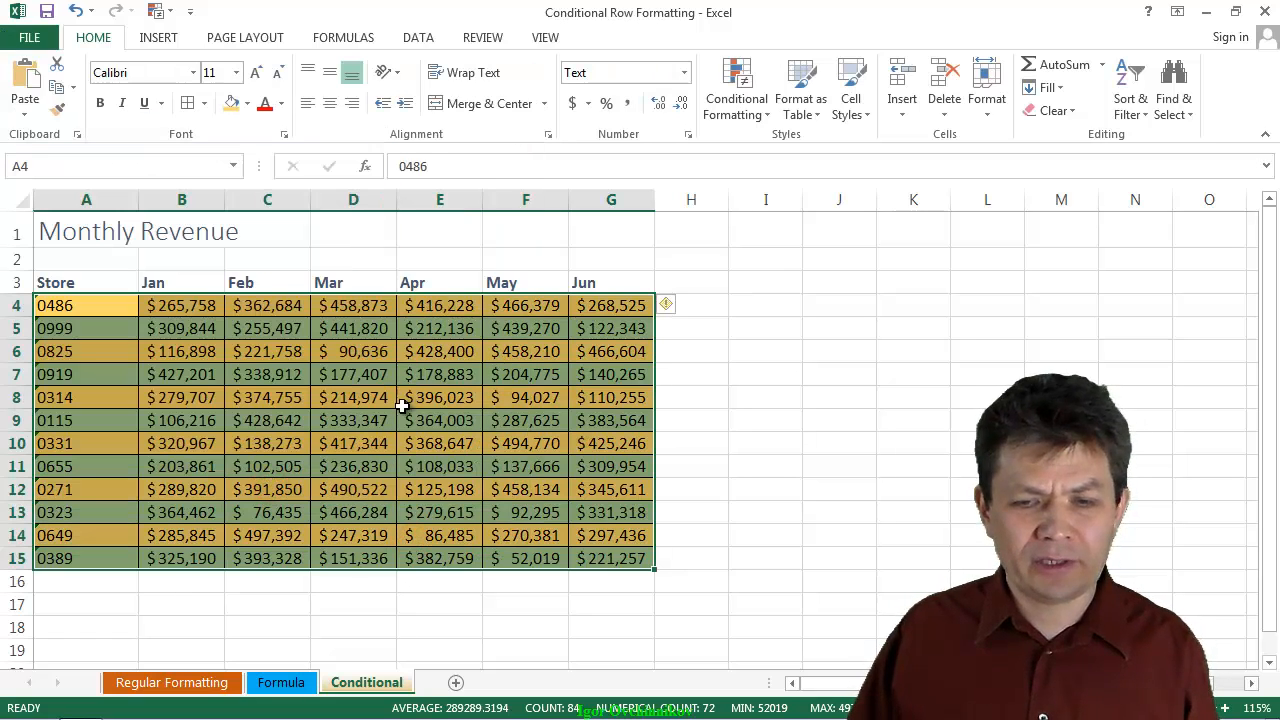
left_click(323, 413)
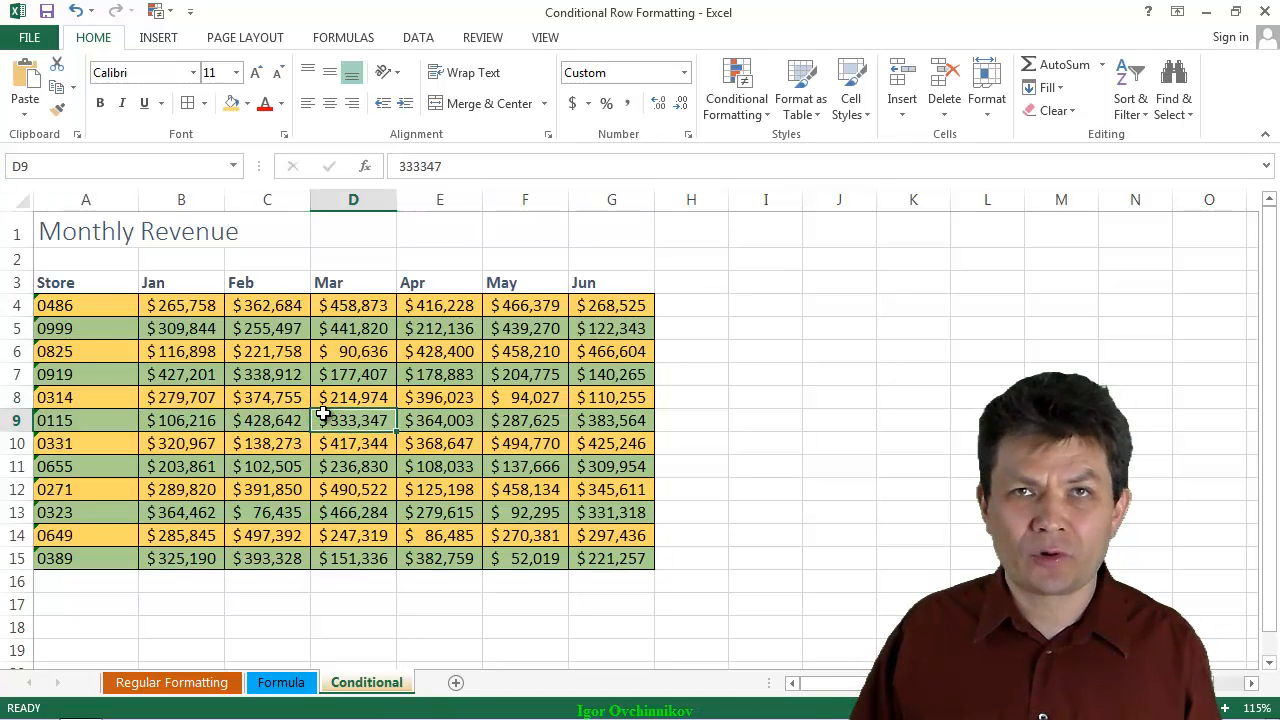
- Delete the entire row 7, which holds store 0919, from the Conditional sheet
left_click(17, 374)
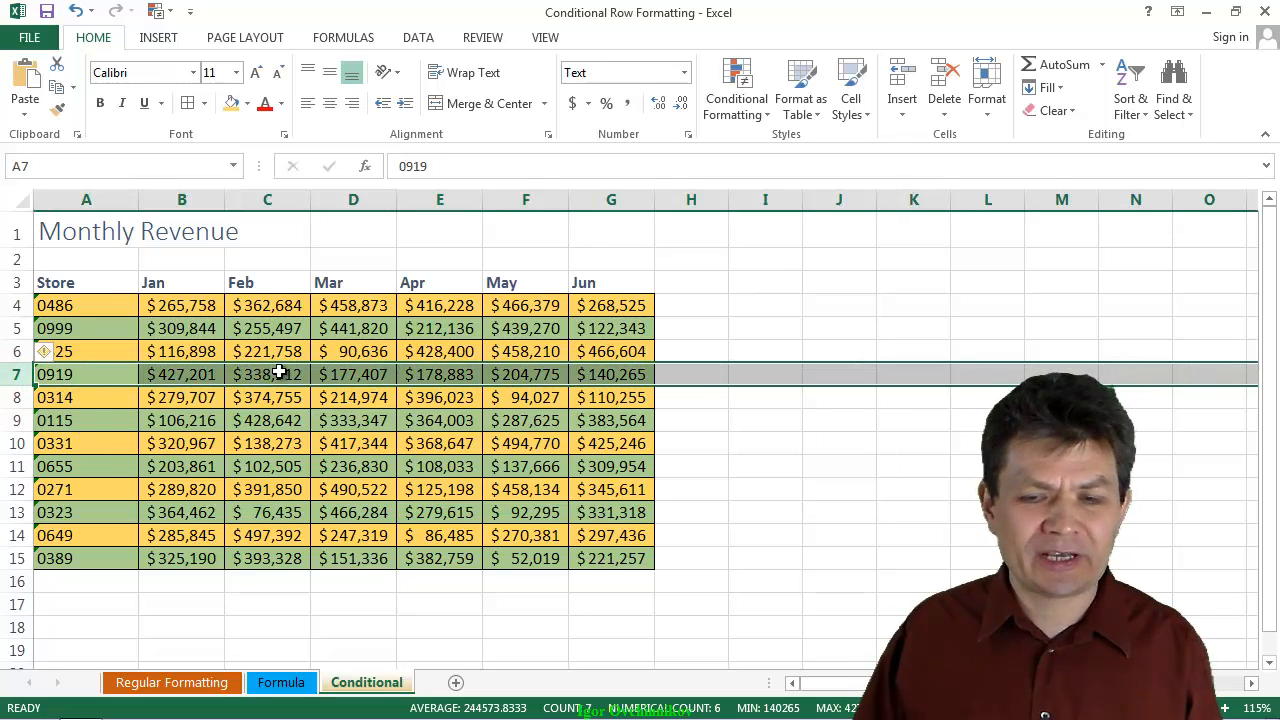
left_click(938, 80)
left_click(338, 416)
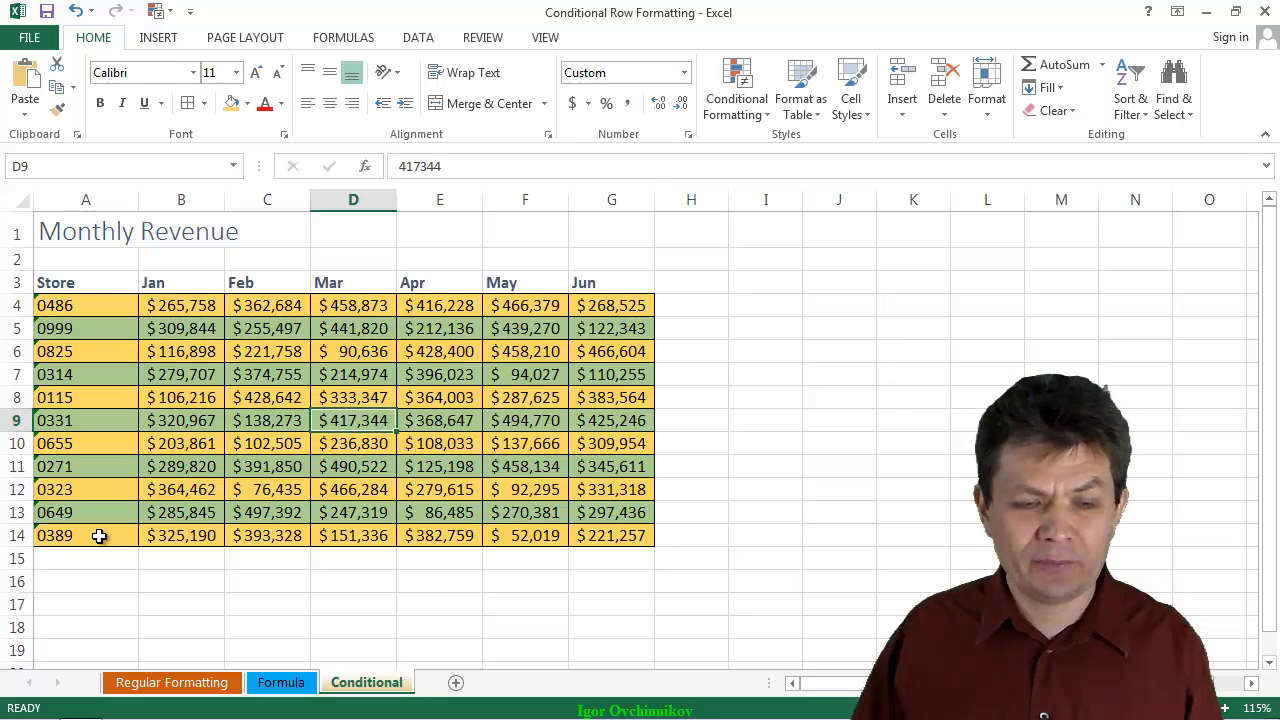
- Copy the formatting of A14 with Format Painter onto the empty rows below the table, A15:G18
left_click(178, 513)
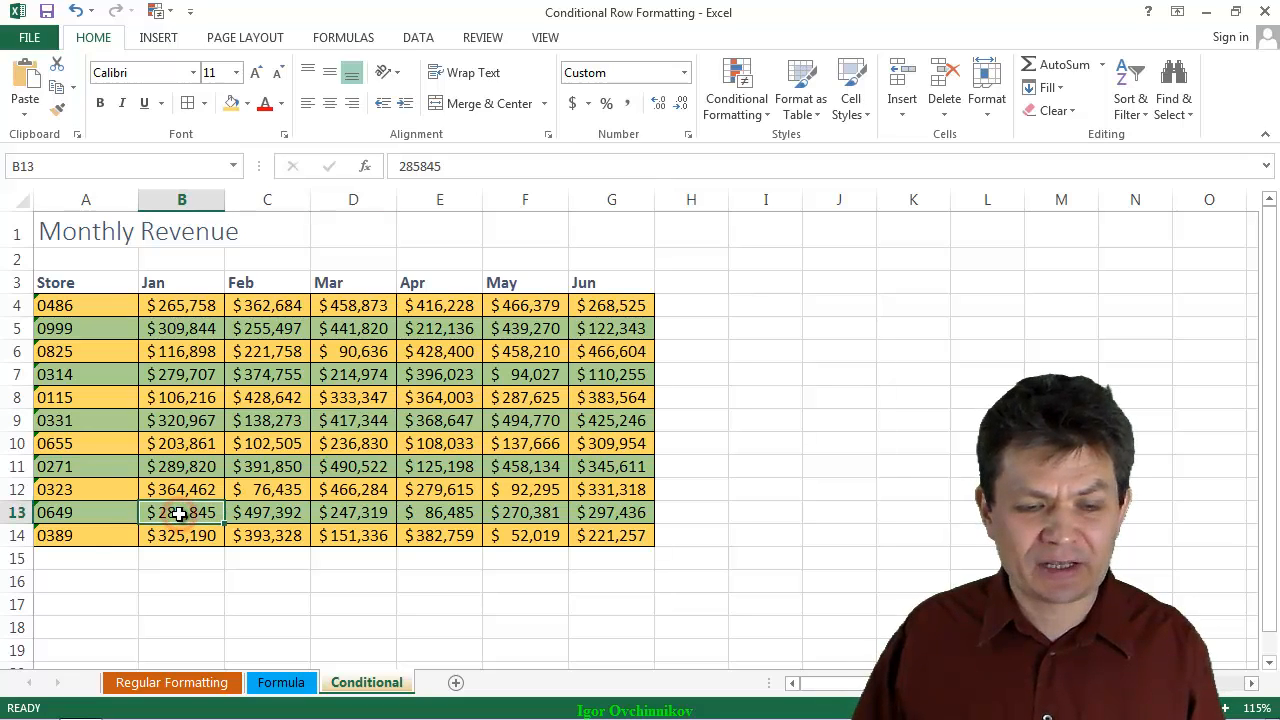
left_click(112, 532)
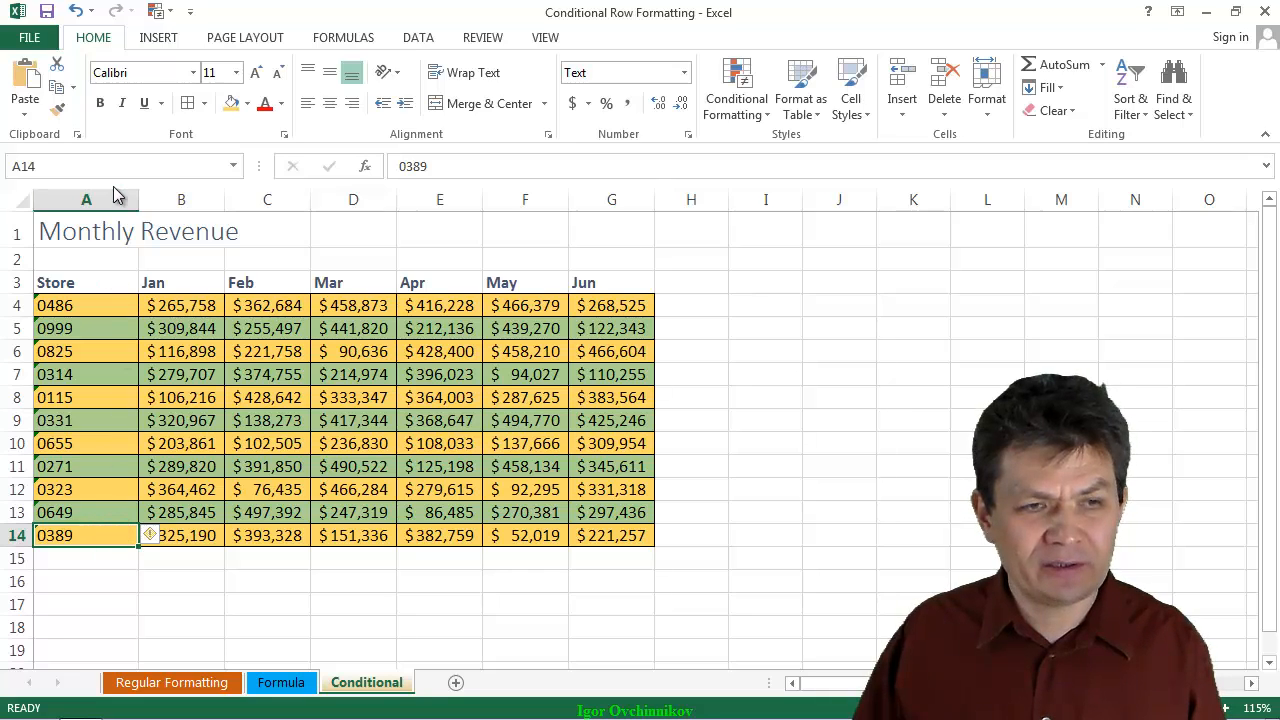
left_click(57, 109)
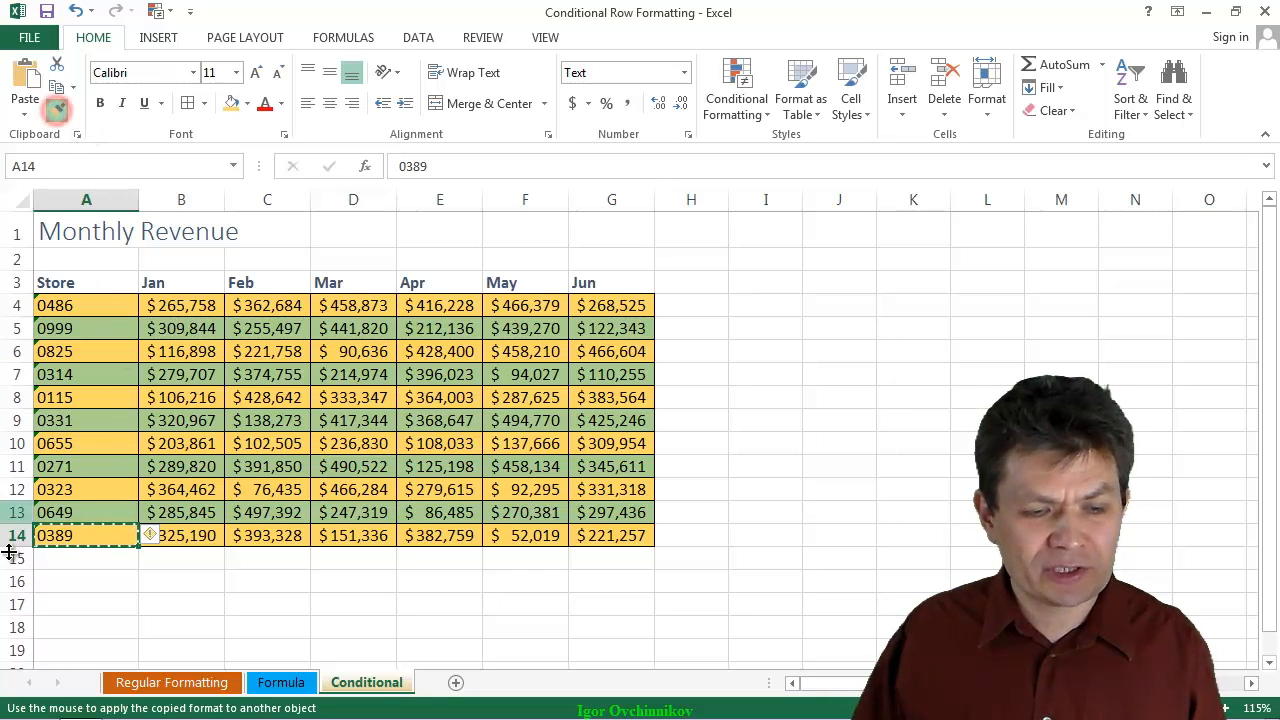
left_click_drag(63, 557, 581, 631)
left_click(472, 580)
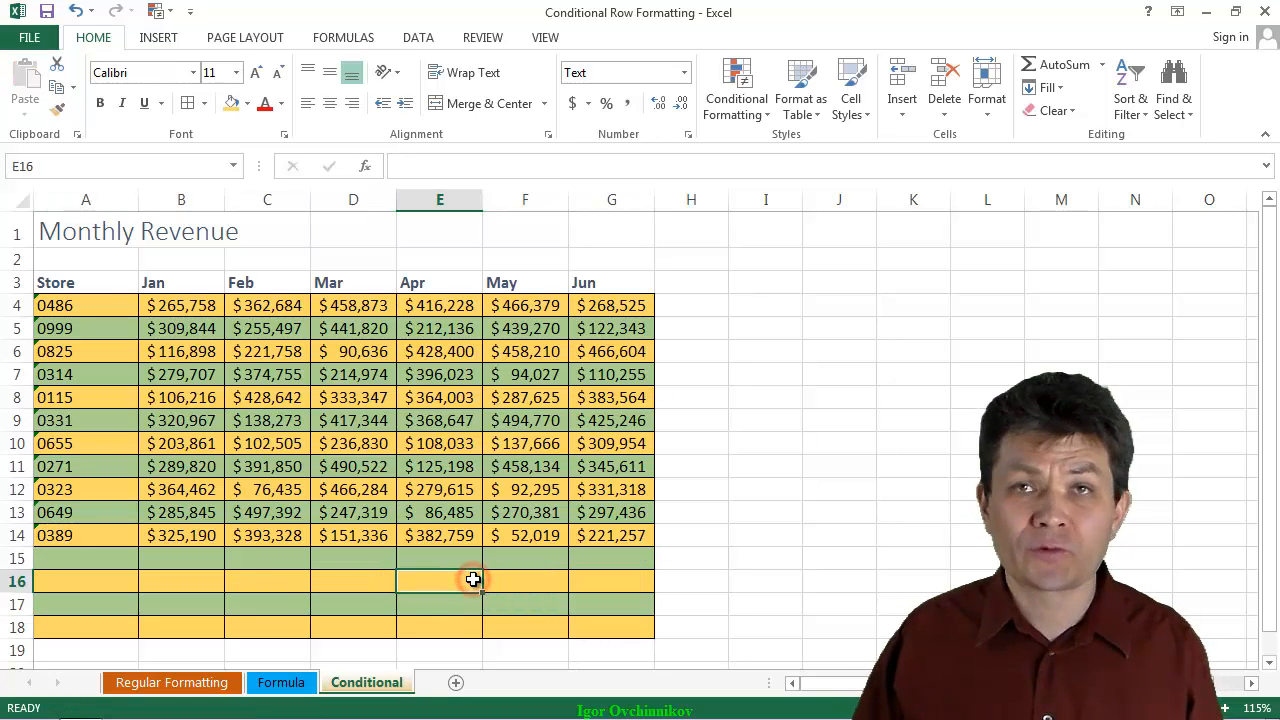